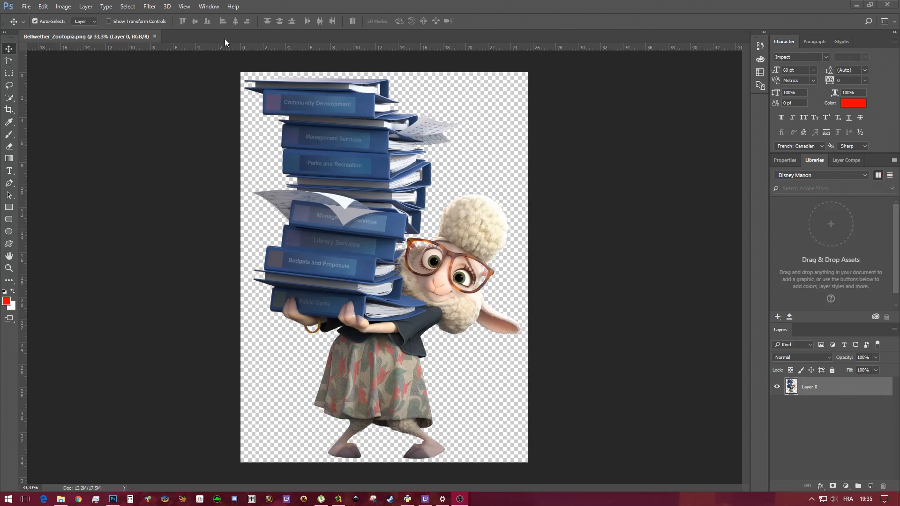
# Start a new document 11.5 by 23.5 inches at 300 pixels per inch
pyautogui.click(28, 7)
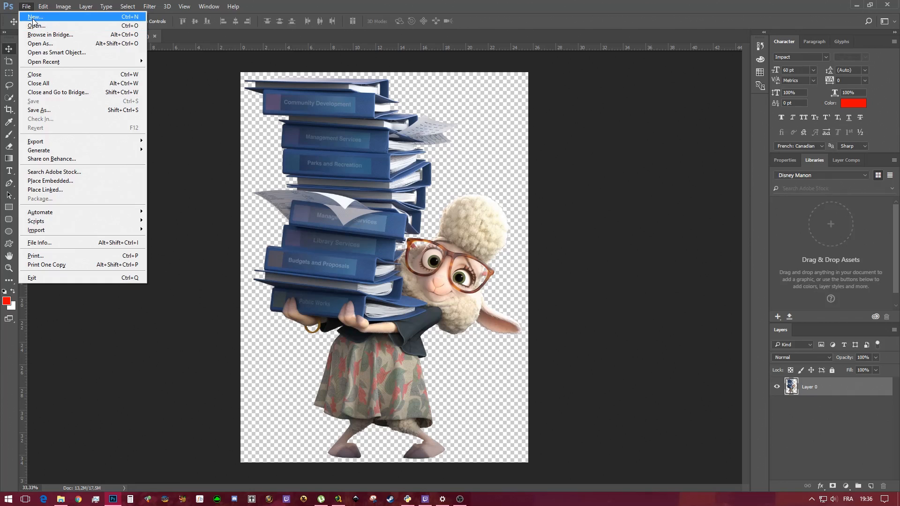
pyautogui.click(37, 26)
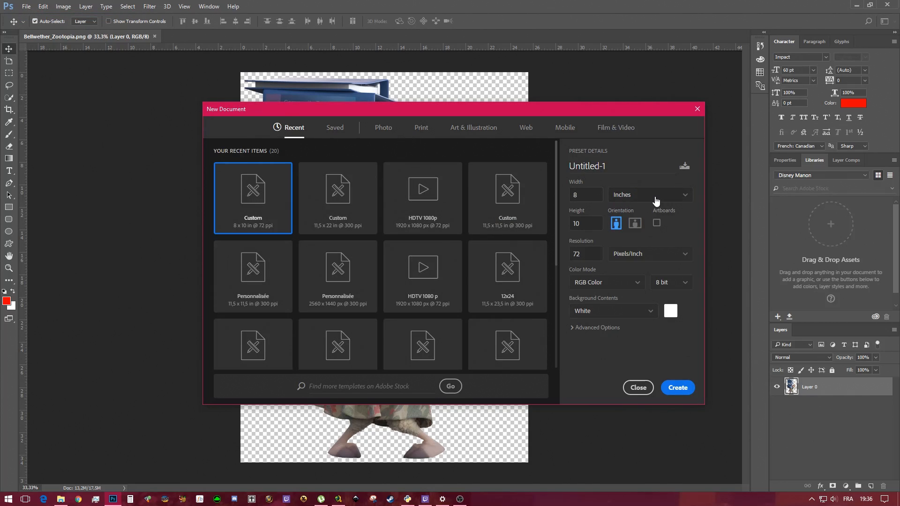
pyautogui.click(588, 193)
pyautogui.write('12')
pyautogui.press('BackSpace')
pyautogui.press('BackSpace')
pyautogui.write('11.5')
pyautogui.press('Tab')
pyautogui.write('23.5')
pyautogui.press('Tab')
pyautogui.press('Tab')
pyautogui.write('300')
# Set the new document's background contents to Black and create it
pyautogui.click(675, 313)
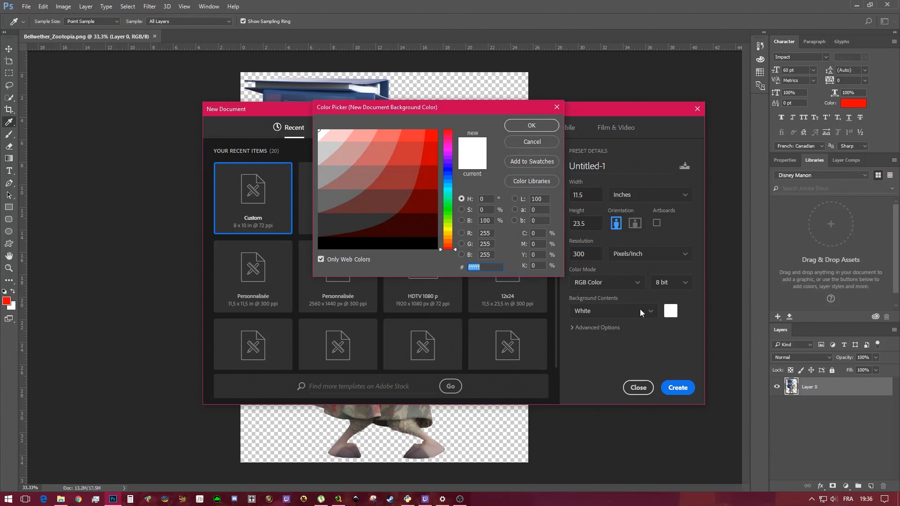
pyautogui.click(536, 142)
pyautogui.click(647, 312)
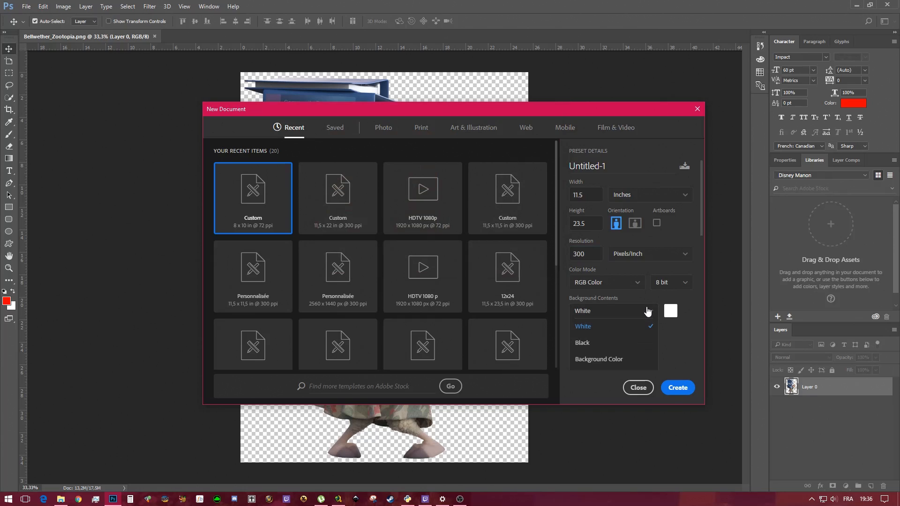
pyautogui.click(611, 345)
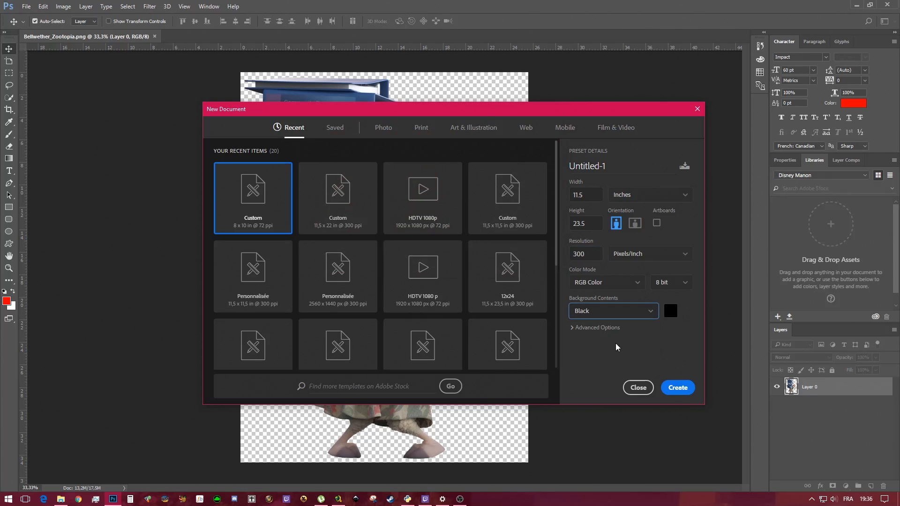
pyautogui.click(679, 388)
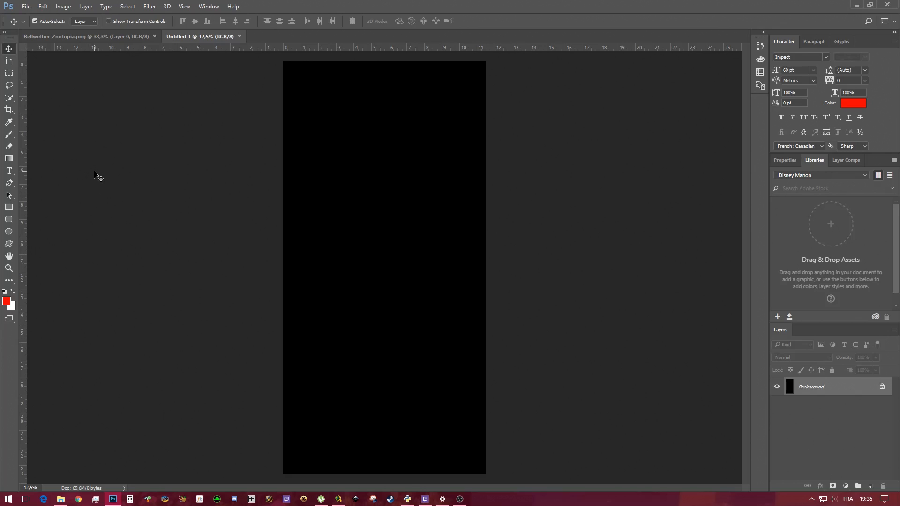
# Set the Rectangular Marquee tool to a fixed size of 0.25 by 0.25 inches
pyautogui.click(9, 73)
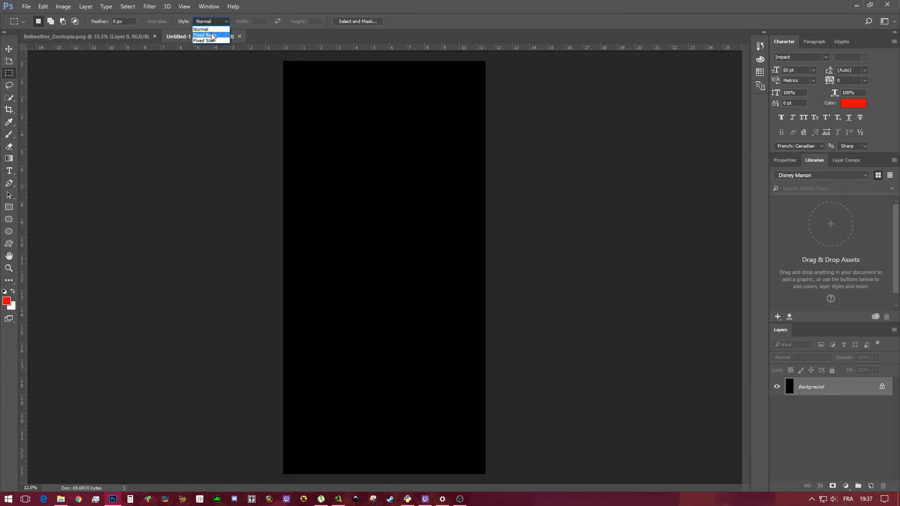
pyautogui.click(218, 41)
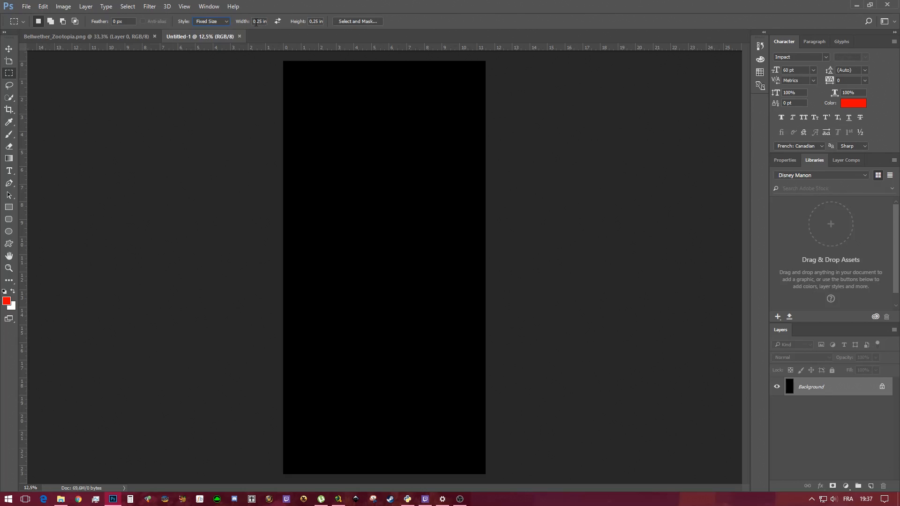
pyautogui.rightClick(261, 24)
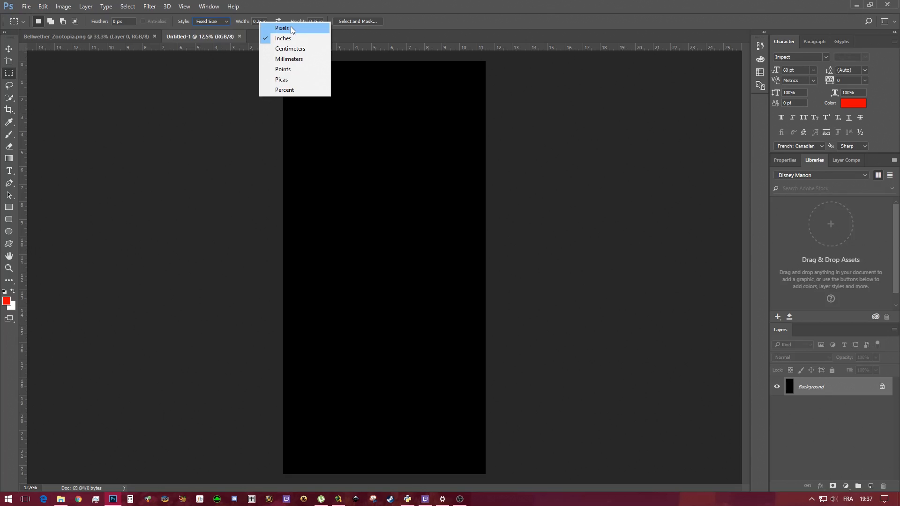
pyautogui.click(288, 39)
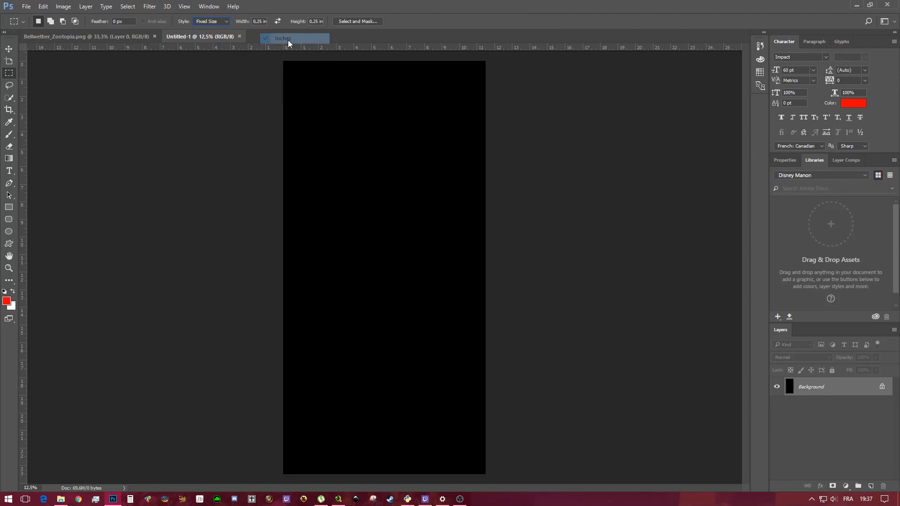
pyautogui.rightClick(318, 21)
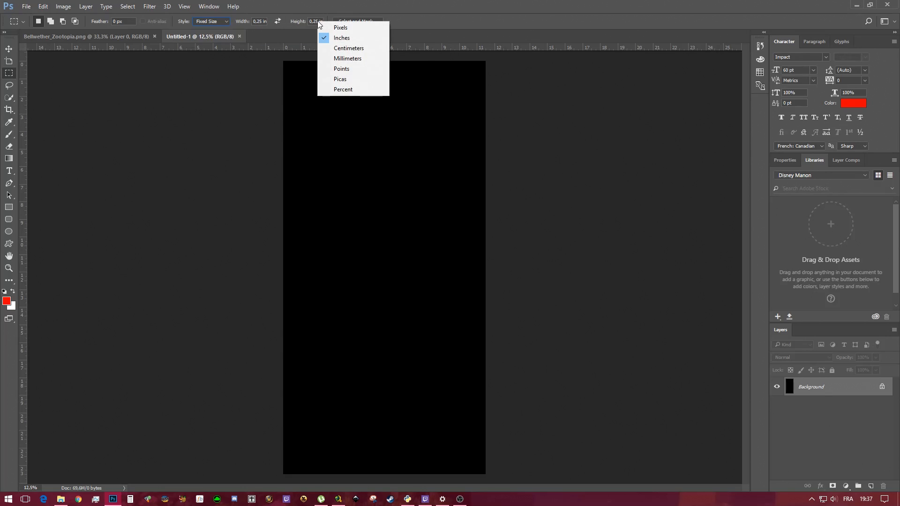
pyautogui.click(347, 41)
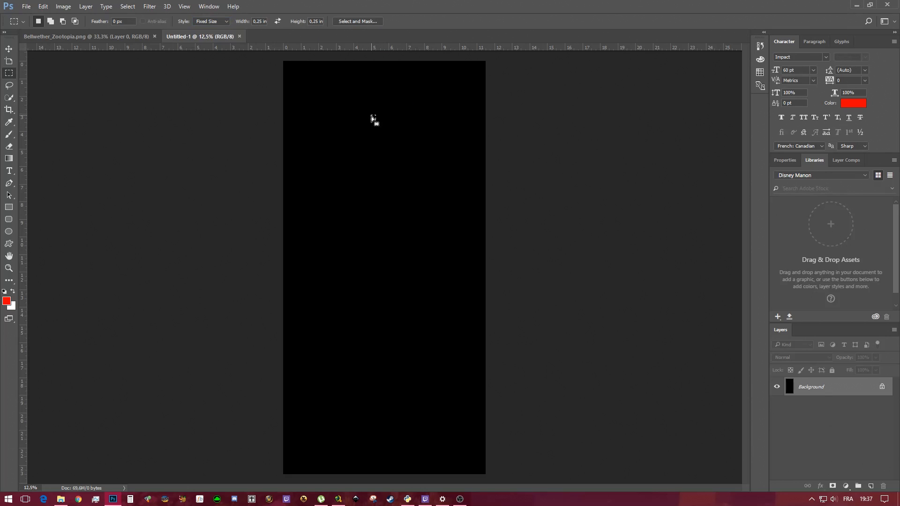
# Place a 0.25-inch square selection in the canvas's upper area and add a new empty layer
pyautogui.click(402, 207)
pyautogui.click(368, 243)
pyautogui.click(362, 133)
pyautogui.click(421, 136)
pyautogui.click(870, 486)
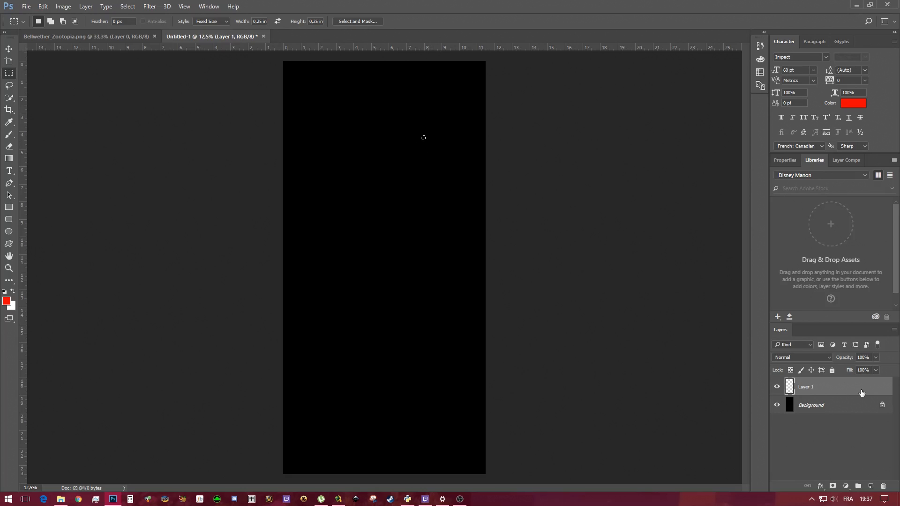
# Fill the square selection with the white background colour and deselect it
pyautogui.click(46, 6)
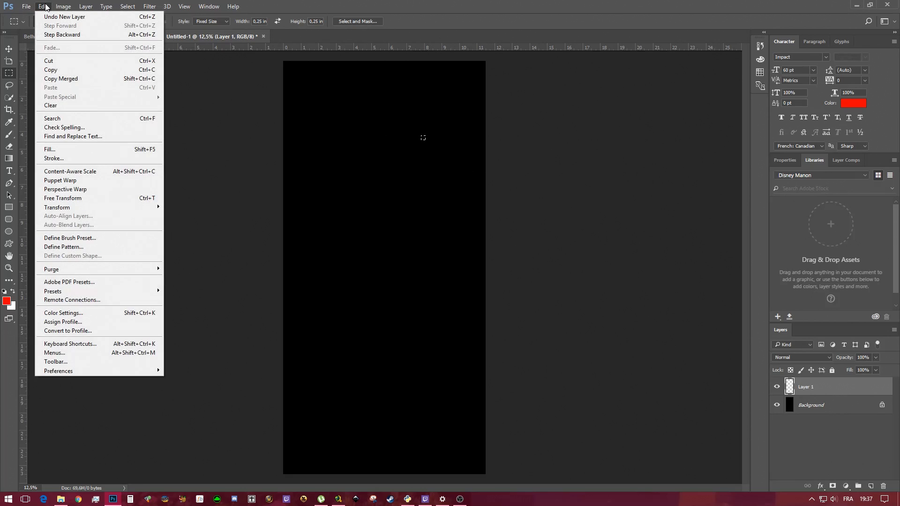
pyautogui.click(53, 150)
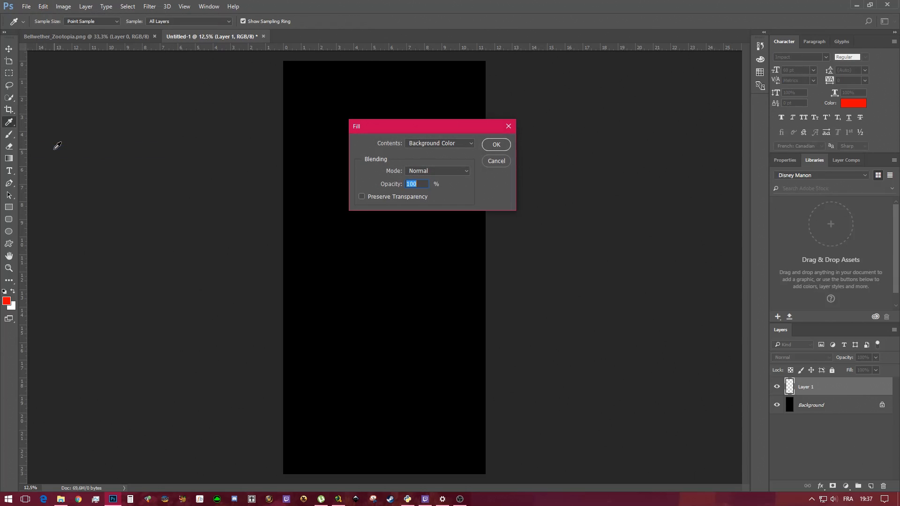
pyautogui.click(463, 142)
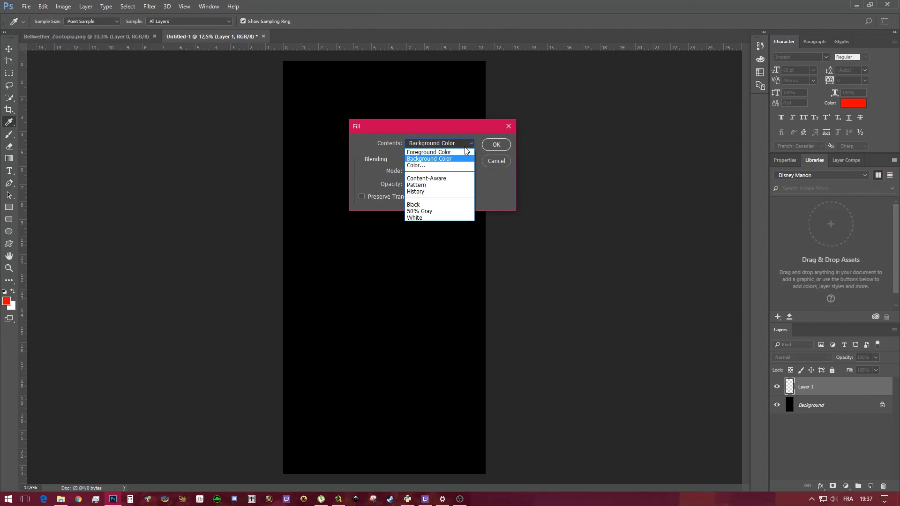
pyautogui.click(457, 160)
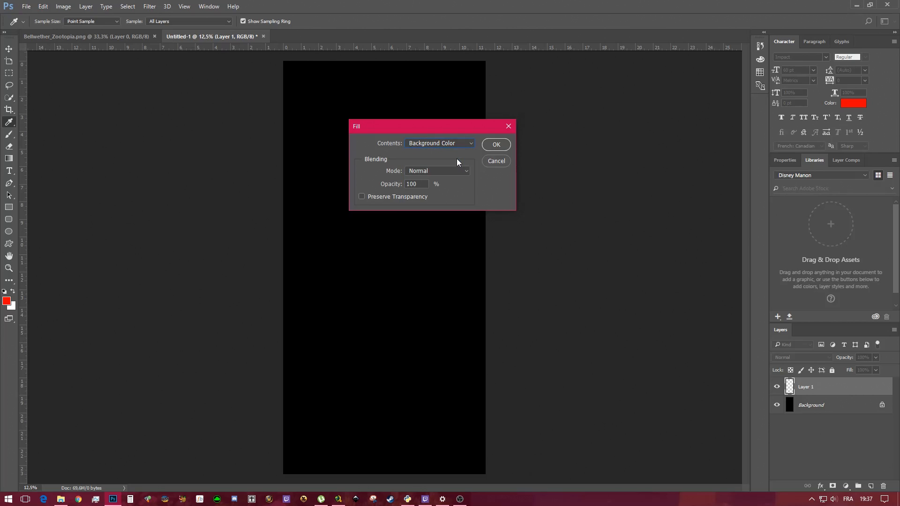
pyautogui.click(496, 144)
pyautogui.press('m')
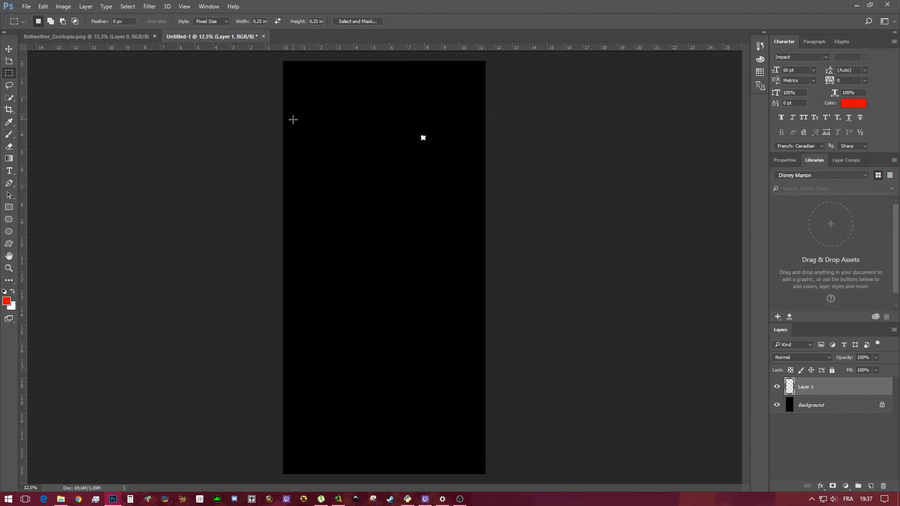
pyautogui.hotkey('ctrl', 'd')
# Move the white square into the canvas's top-left corner
pyautogui.click(127, 6)
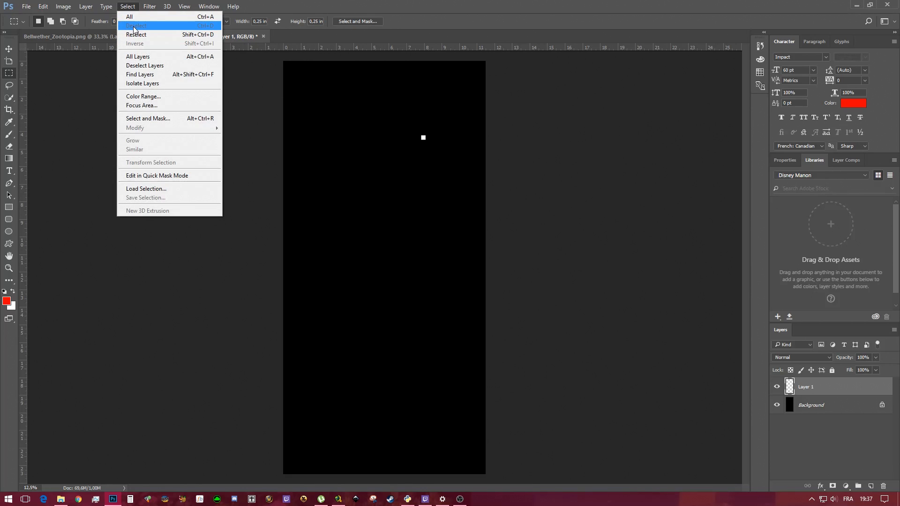
pyautogui.click(258, 178)
pyautogui.click(9, 49)
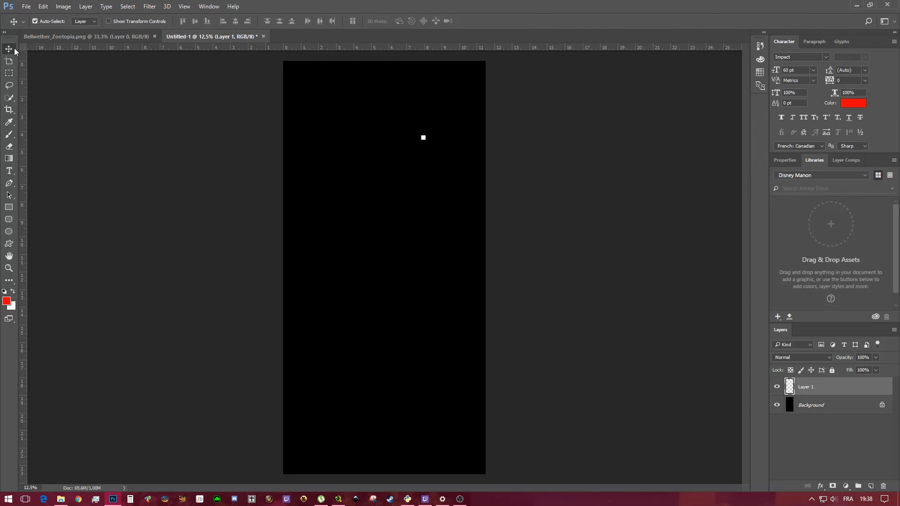
pyautogui.moveTo(423, 140); pyautogui.dragTo(287, 67)
# Duplicate the square layer and move the copy into the top-right corner
pyautogui.moveTo(846, 385); pyautogui.dragTo(870, 485)
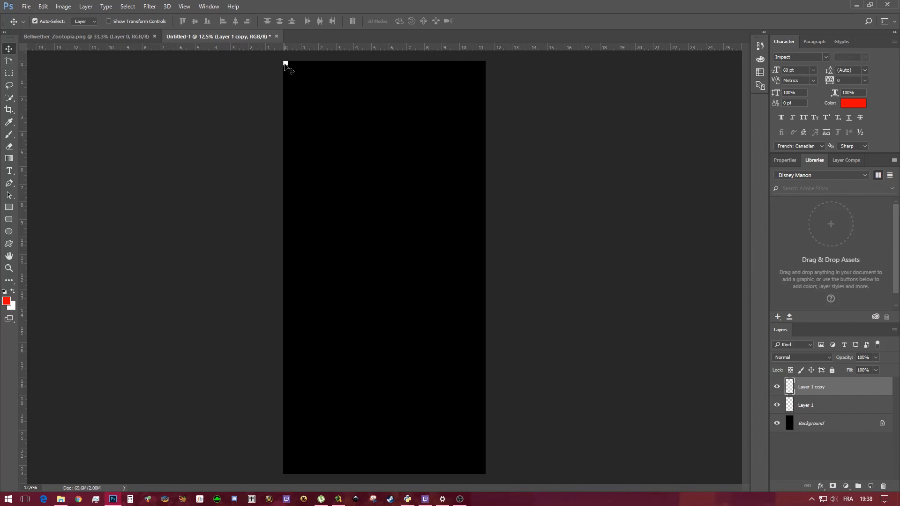
pyautogui.moveTo(287, 66); pyautogui.dragTo(482, 64)
# Merge the two corner-square layers into one
pyautogui.press('ctrl')
pyautogui.keyDown('ctrl'); pyautogui.click(852, 407); pyautogui.keyUp('ctrl')
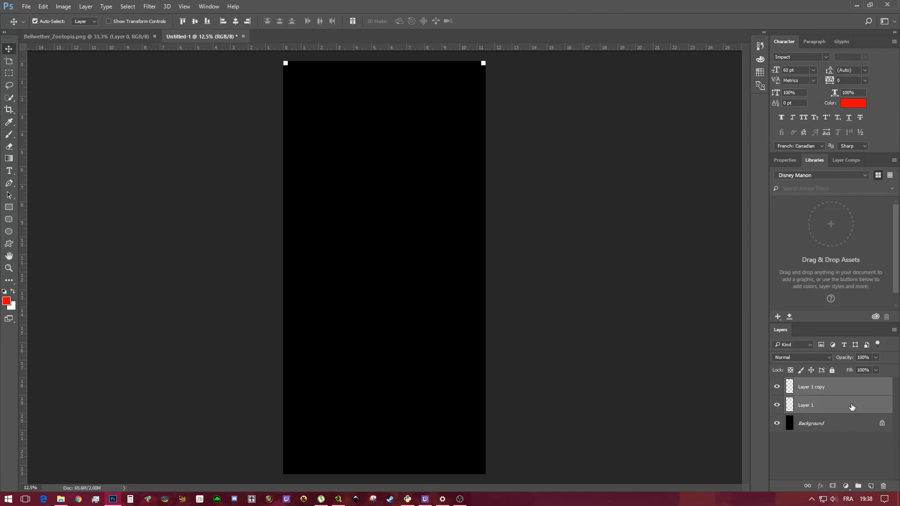
pyautogui.rightClick(852, 406)
pyautogui.click(763, 348)
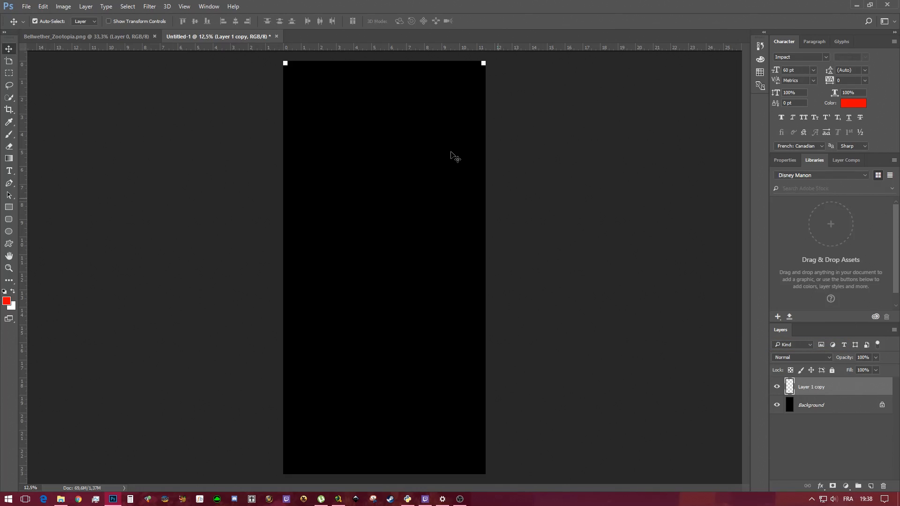
# Duplicate the merged squares layer and move the copy down to the canvas's bottom corners
pyautogui.moveTo(484, 63)
pyautogui.mouseDown()
pyautogui.moveTo(426, 136)
pyautogui.moveTo(493, 149)
pyautogui.moveTo(476, 108)
pyautogui.moveTo(484, 63)
pyautogui.mouseUp()
pyautogui.moveTo(846, 390); pyautogui.dragTo(872, 487)
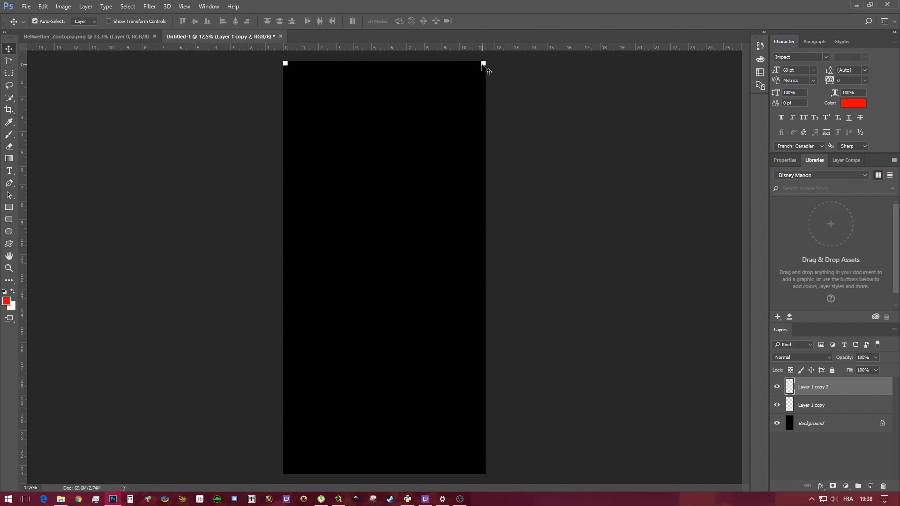
pyautogui.moveTo(483, 64); pyautogui.dragTo(479, 474)
# Drag the Bellwether image layer from its own document into the new document
pyautogui.click(89, 35)
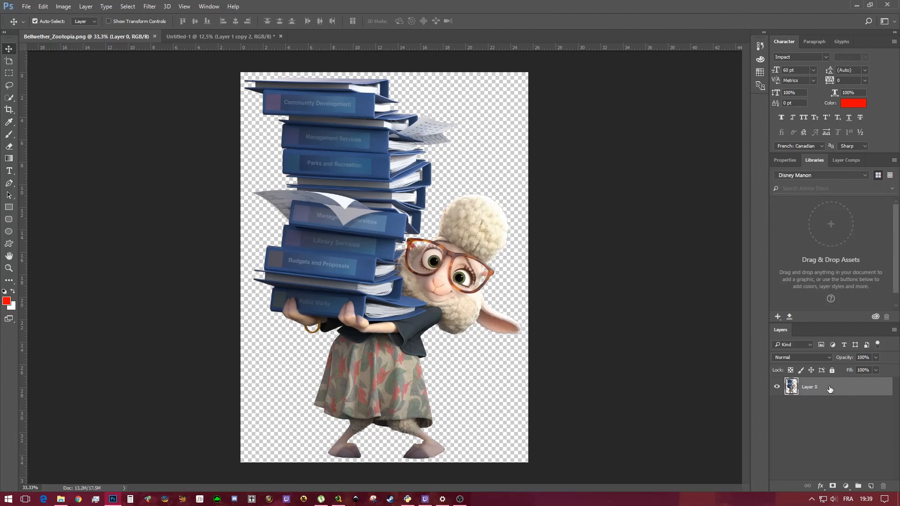
pyautogui.moveTo(830, 389); pyautogui.dragTo(375, 202)
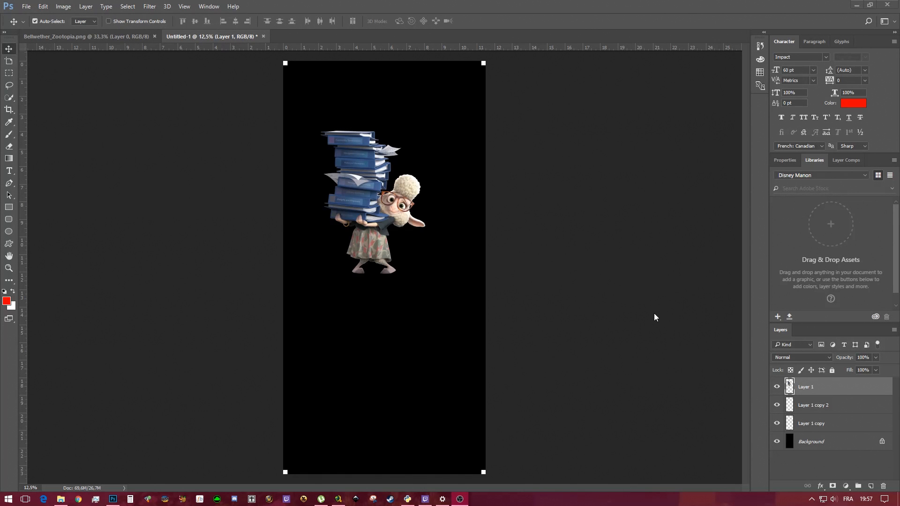
# Select both corner-square layers and merge them
pyautogui.click(858, 405)
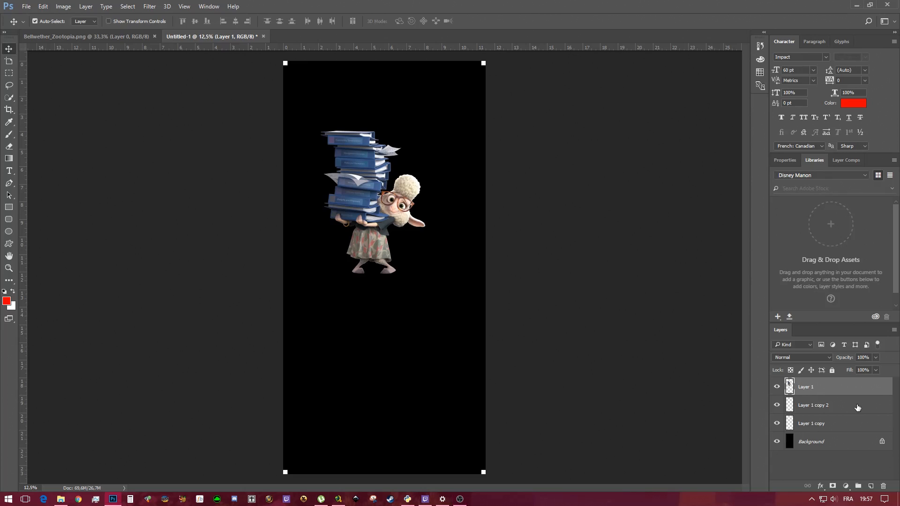
pyautogui.click(858, 407)
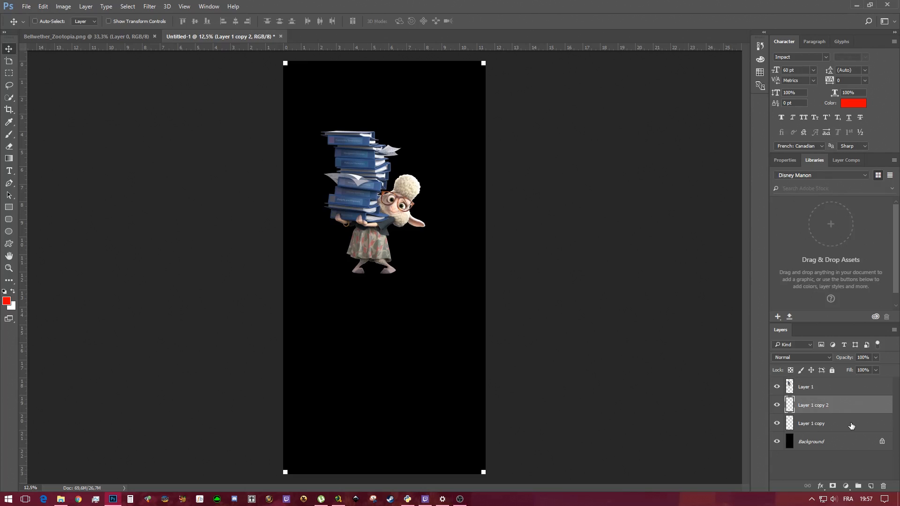
pyautogui.keyDown('ctrl'); pyautogui.click(852, 426); pyautogui.keyUp('ctrl')
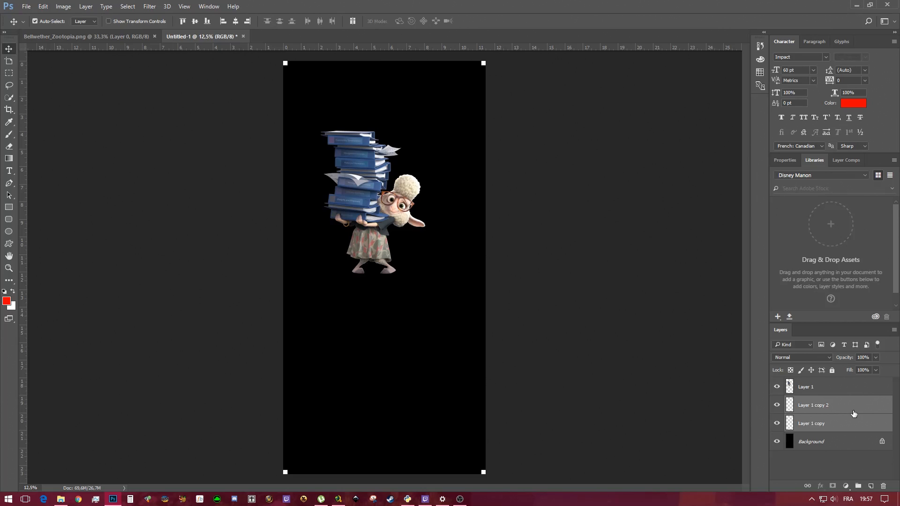
pyautogui.keyDown('ctrl'); pyautogui.click(853, 409); pyautogui.keyUp('ctrl')
pyautogui.keyDown('ctrl'); pyautogui.click(852, 409); pyautogui.keyUp('ctrl')
pyautogui.rightClick(852, 408)
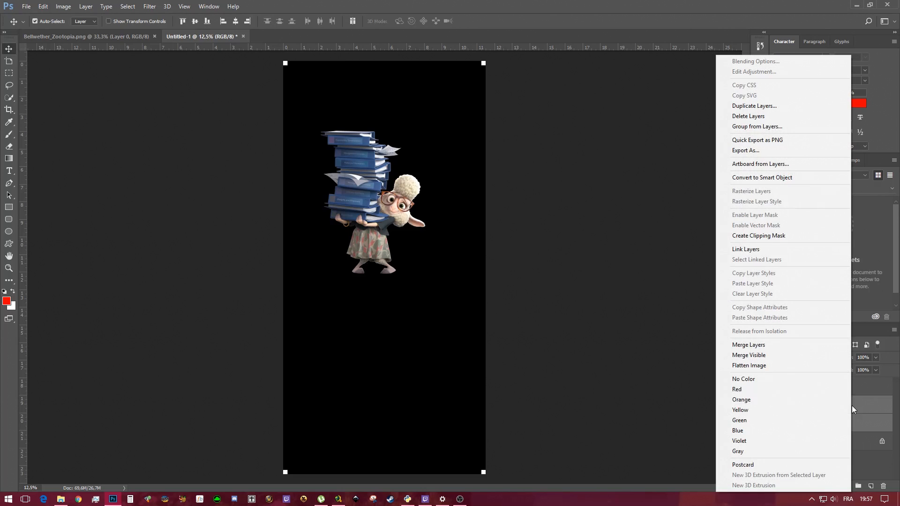
pyautogui.click(759, 346)
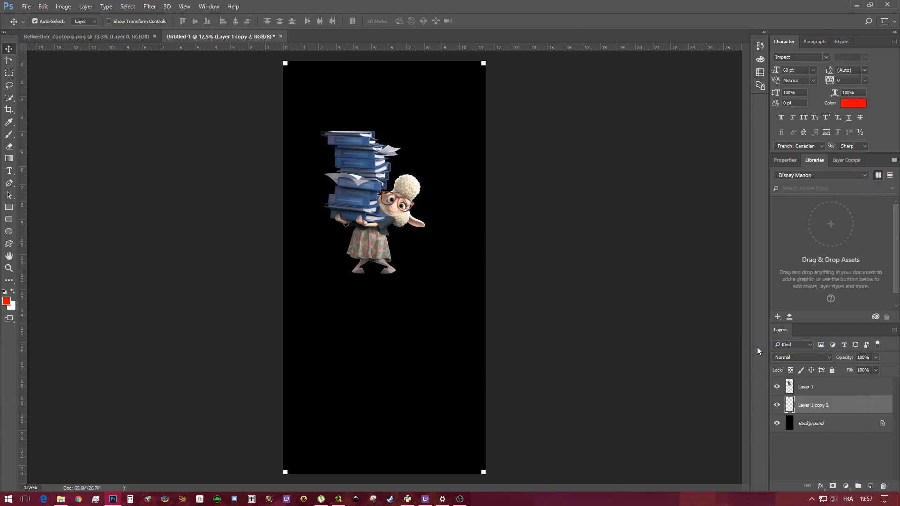
# Rename the merged corner-square layer to Register Marks
pyautogui.doubleClick(818, 405)
pyautogui.write('Register Marks')
pyautogui.press('Return')
# Delete the copied character layer and drag the Bellwether image into the document again
pyautogui.moveTo(834, 387); pyautogui.dragTo(884, 486)
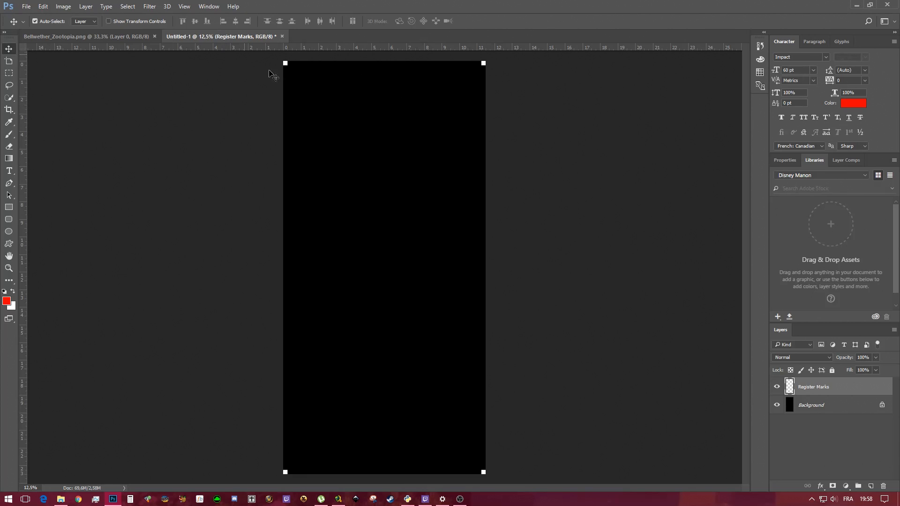
pyautogui.click(73, 33)
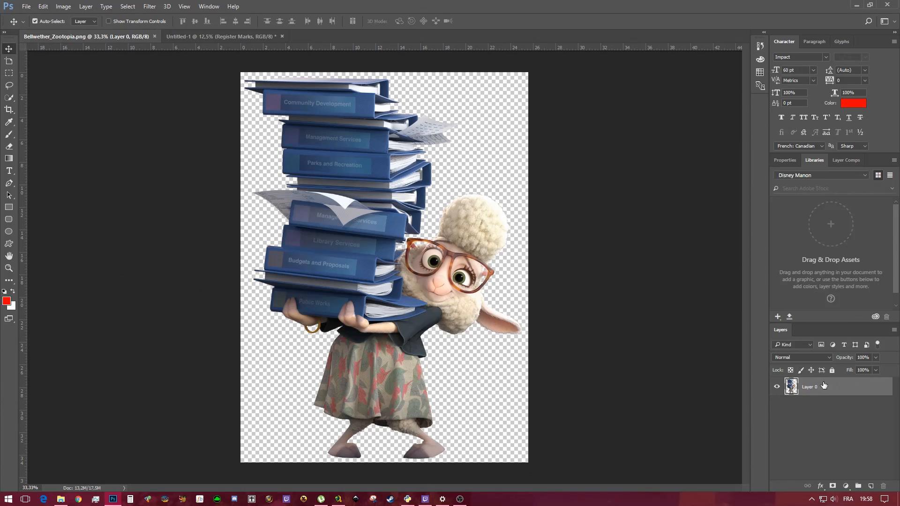
pyautogui.moveTo(824, 385); pyautogui.dragTo(372, 245)
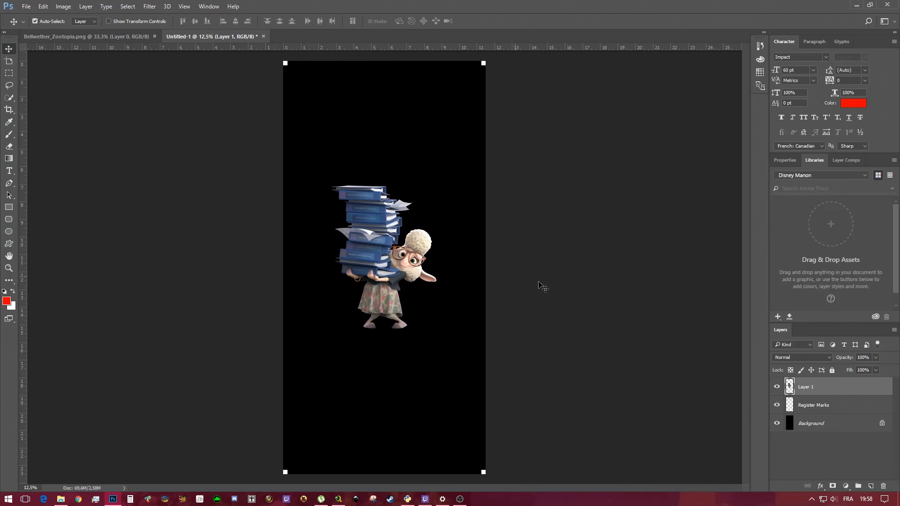
# Select the character and background layers together and align their vertical centres to center the character on the page
pyautogui.keyDown('shift'); pyautogui.click(839, 429); pyautogui.keyUp('shift')
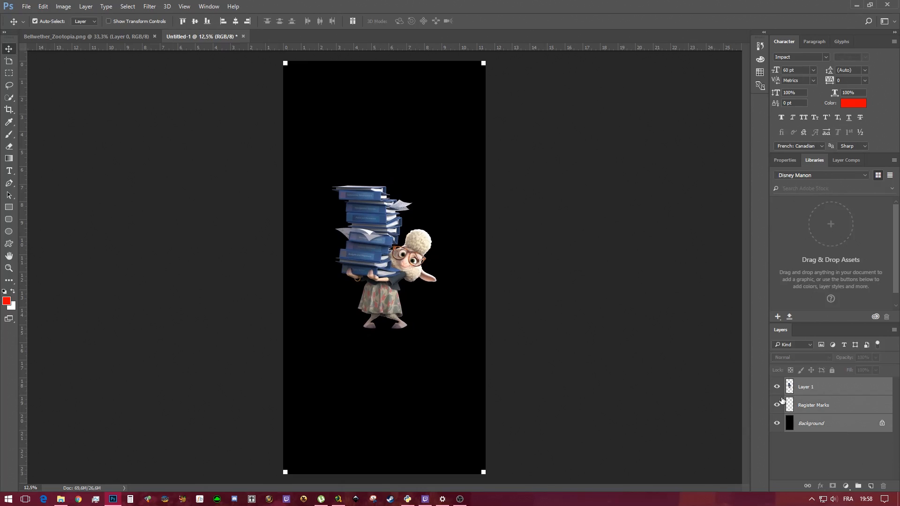
pyautogui.click(840, 392)
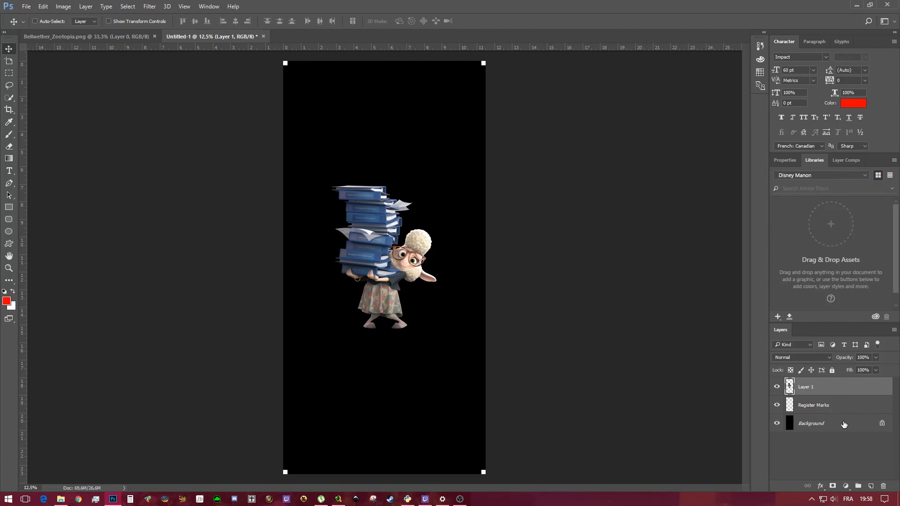
pyautogui.keyDown('ctrl'); pyautogui.click(844, 424); pyautogui.keyUp('ctrl')
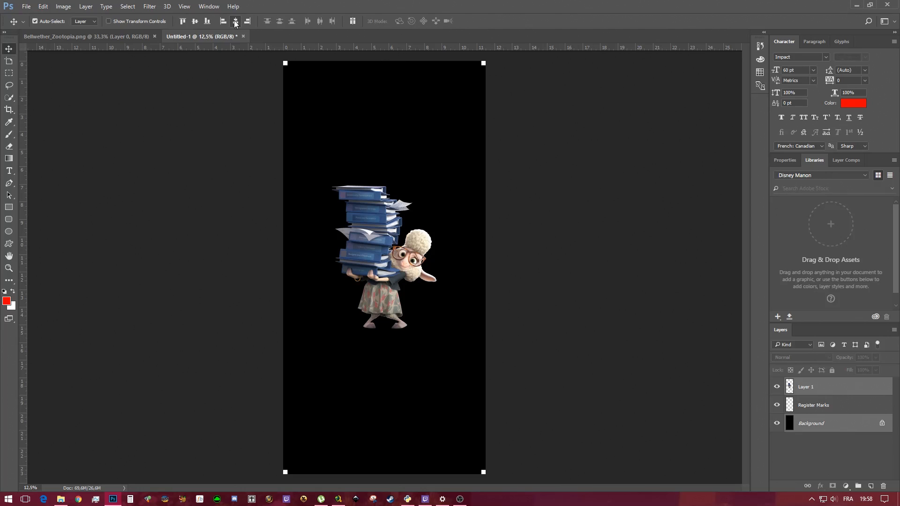
pyautogui.click(195, 21)
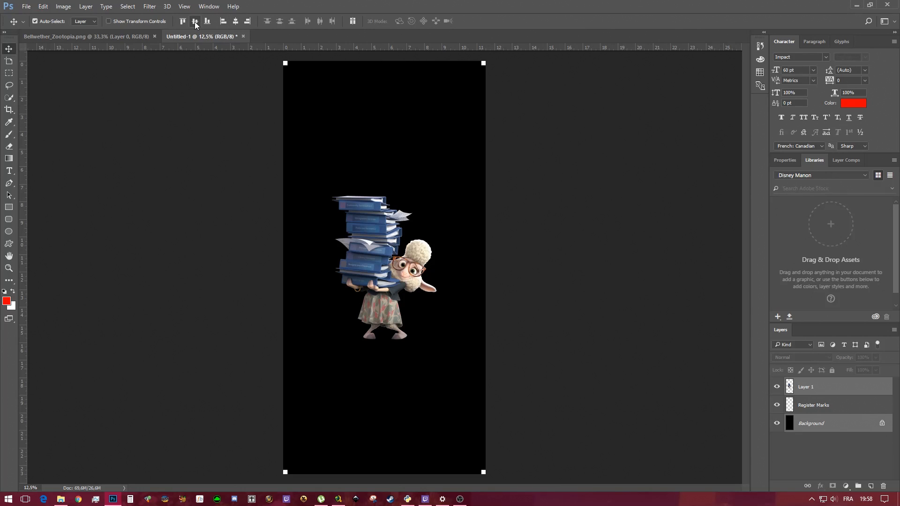
# Enlarge the character image with Free Transform to about 186% so it spans nearly the full page width
pyautogui.click(831, 390)
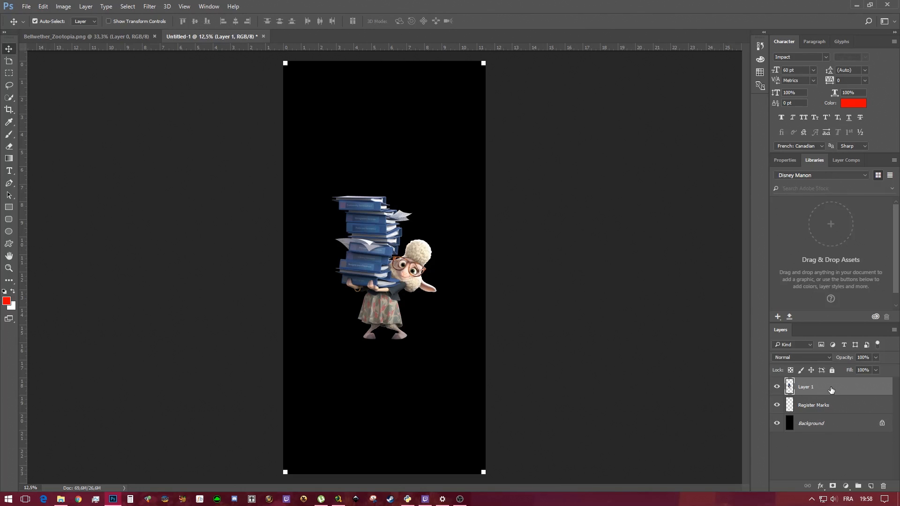
pyautogui.click(44, 8)
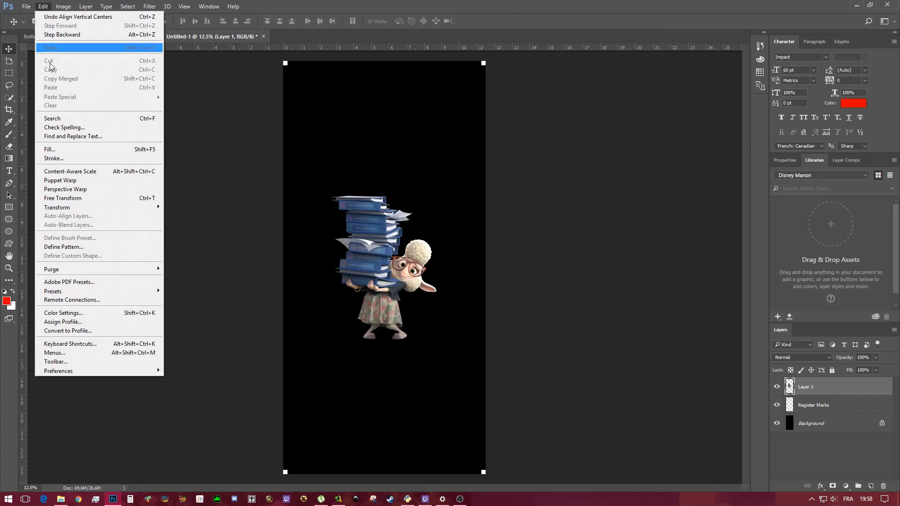
pyautogui.click(70, 198)
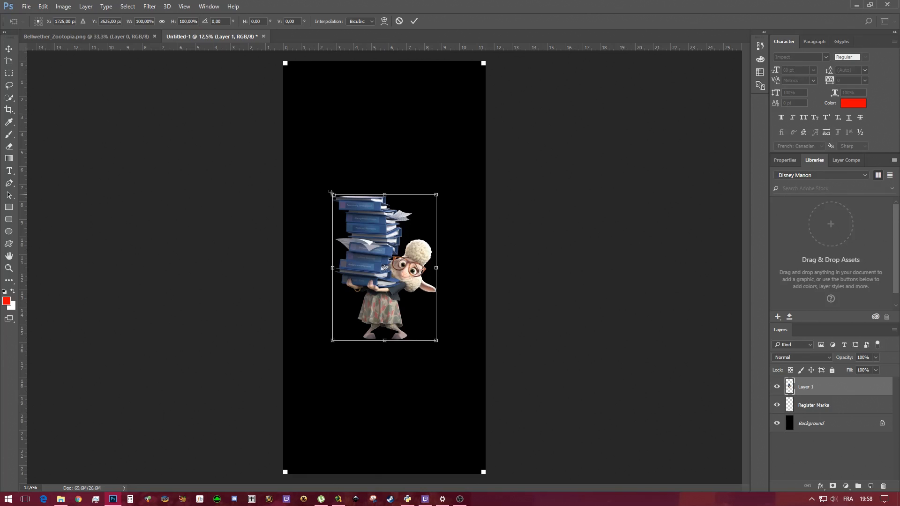
pyautogui.moveTo(331, 192); pyautogui.dragTo(288, 133)
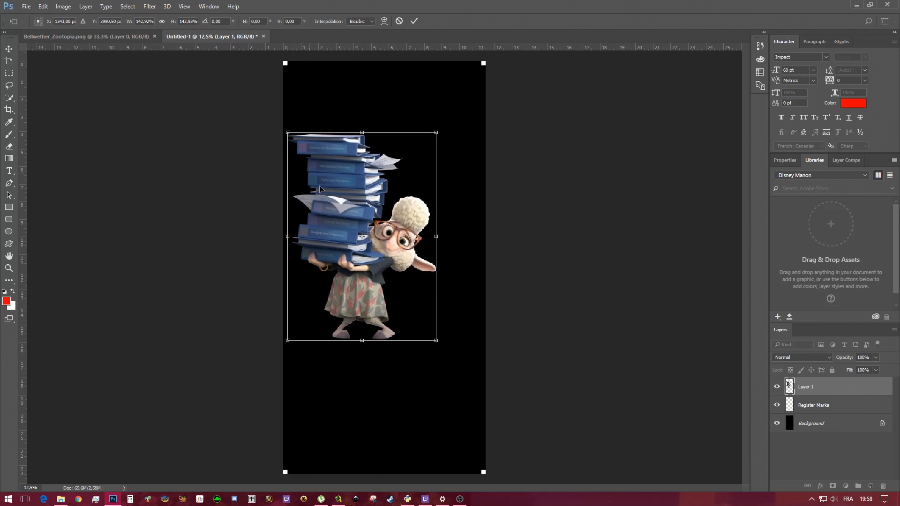
pyautogui.moveTo(438, 341); pyautogui.dragTo(488, 398)
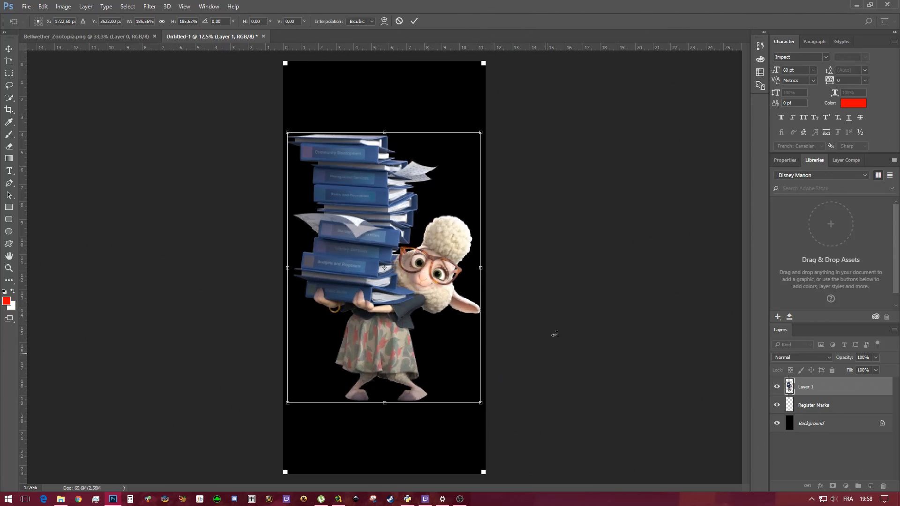
pyautogui.click(414, 21)
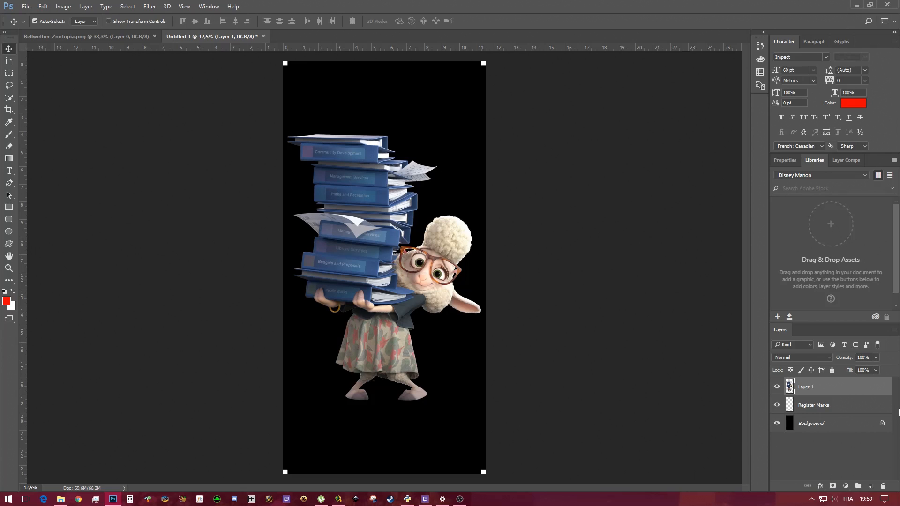
# Load the character's outline as a selection and expand it by 22 pixels
pyautogui.keyDown('ctrl'); pyautogui.click(789, 387); pyautogui.keyUp('ctrl')
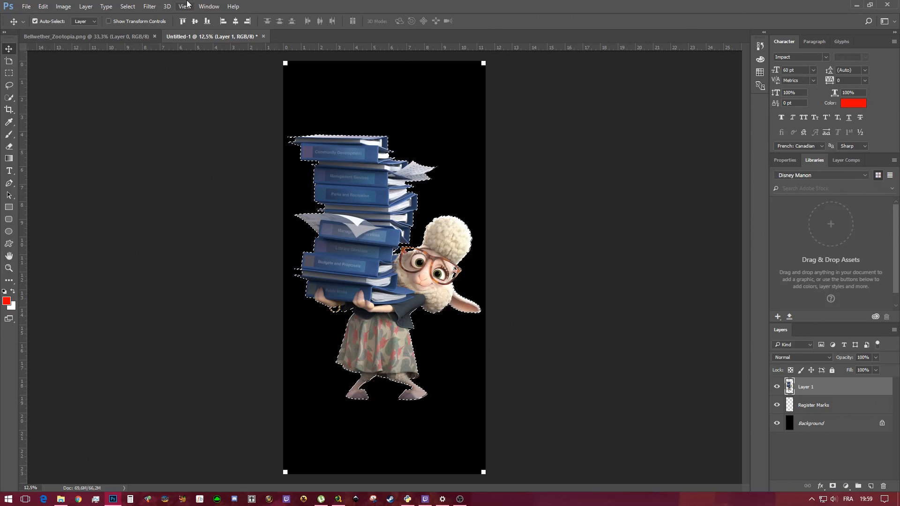
pyautogui.click(127, 7)
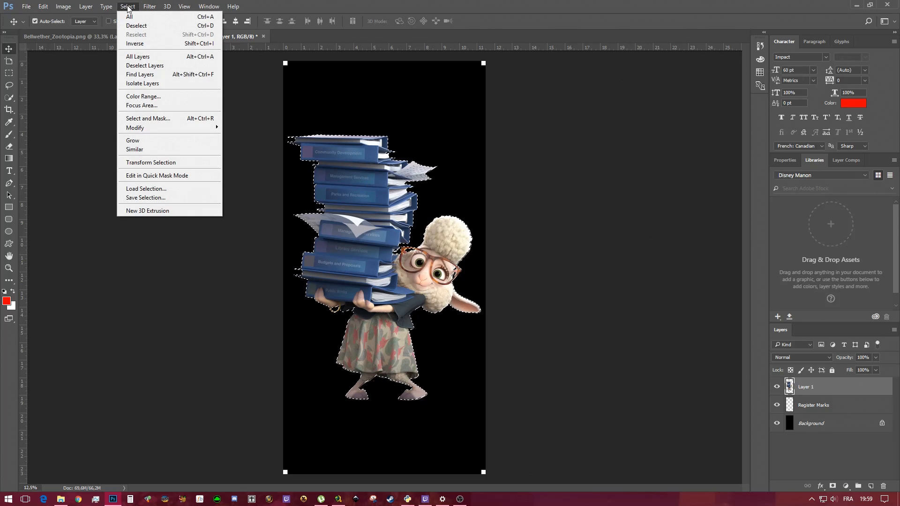
pyautogui.moveTo(176, 127)
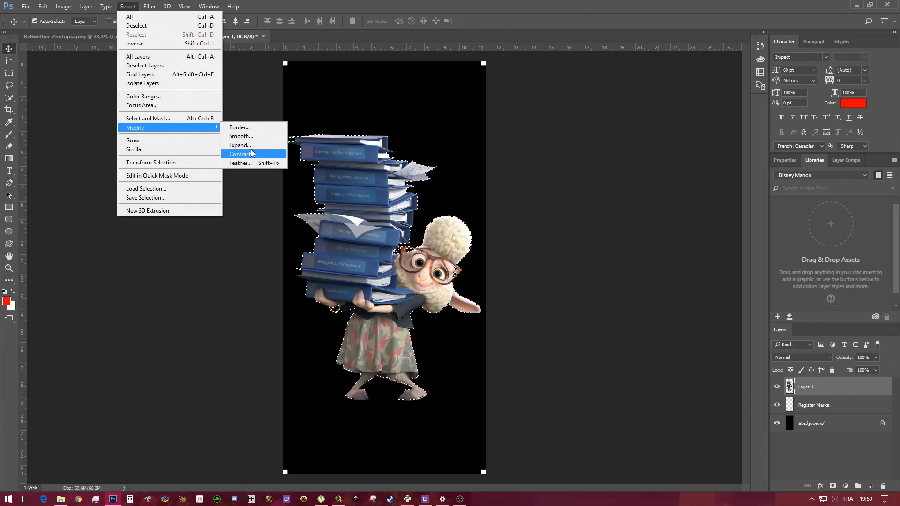
pyautogui.click(251, 145)
pyautogui.write('22')
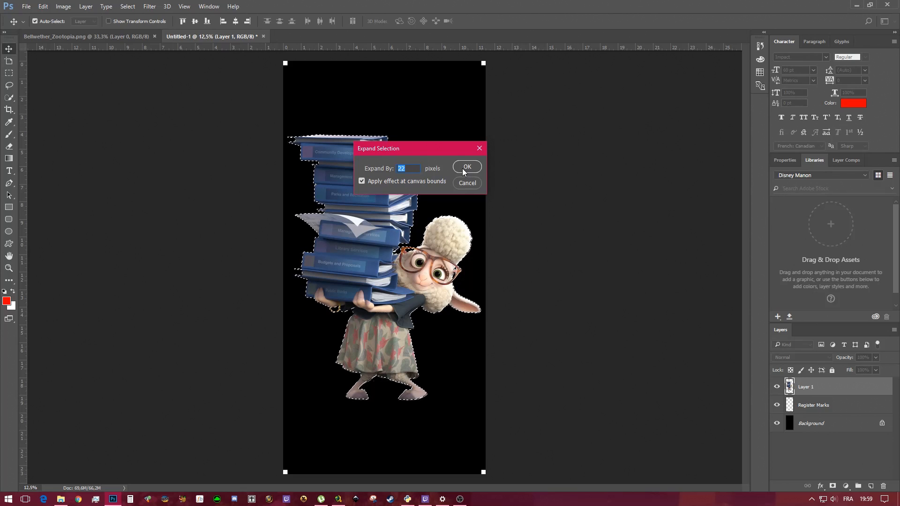
pyautogui.click(462, 168)
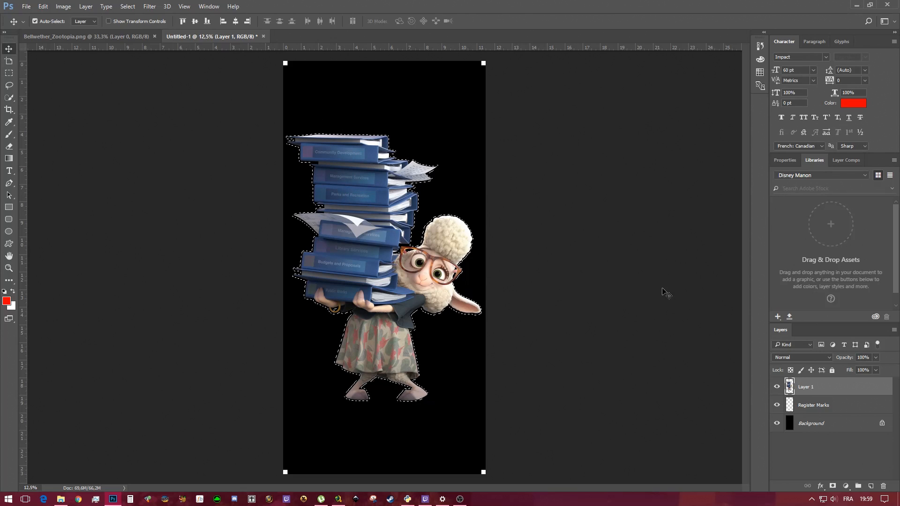
# Create a new layer and fill the expanded selection with the white background colour
pyautogui.click(870, 486)
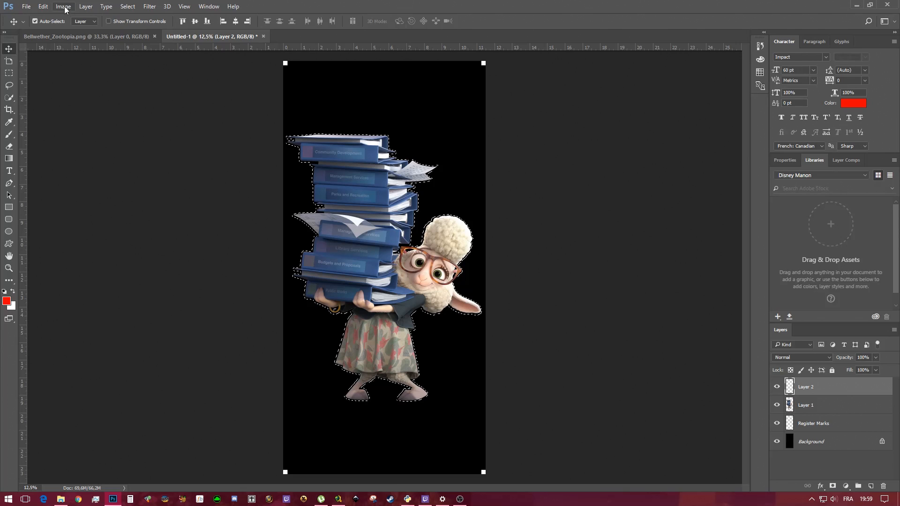
pyautogui.click(43, 6)
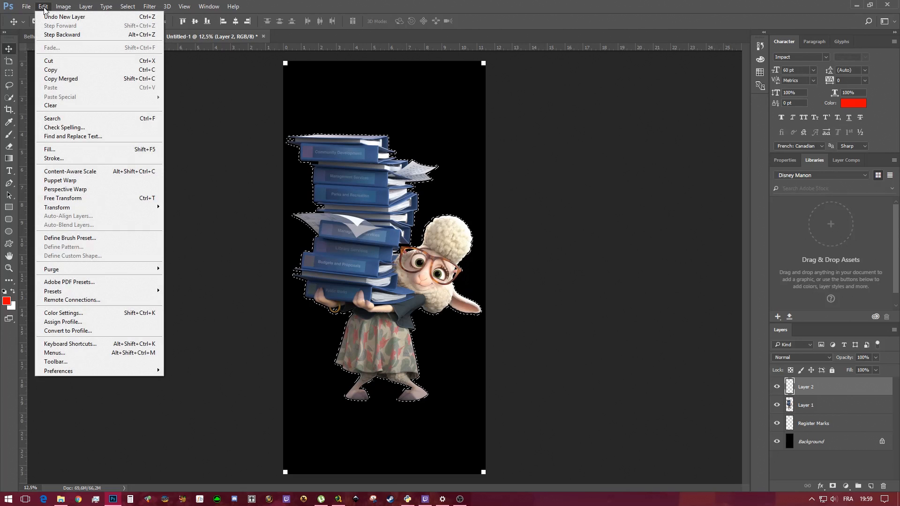
pyautogui.click(59, 150)
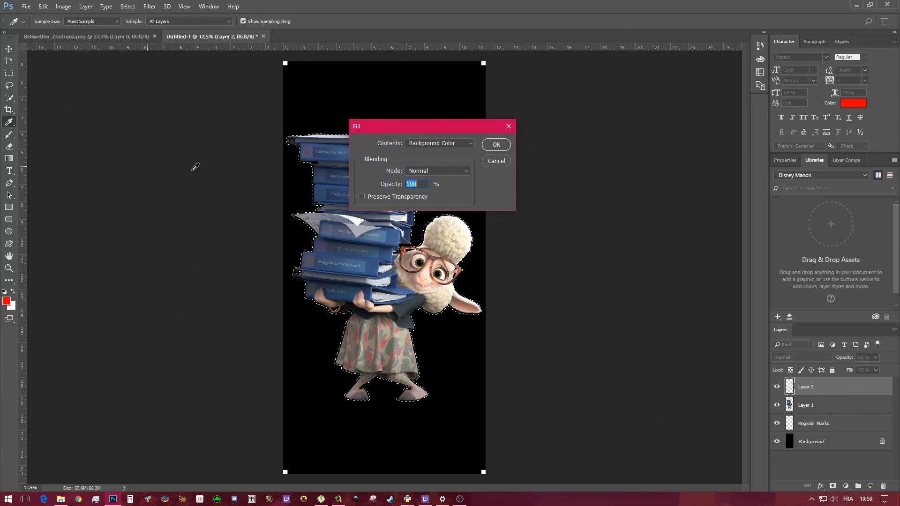
pyautogui.click(500, 146)
pyautogui.press('v')
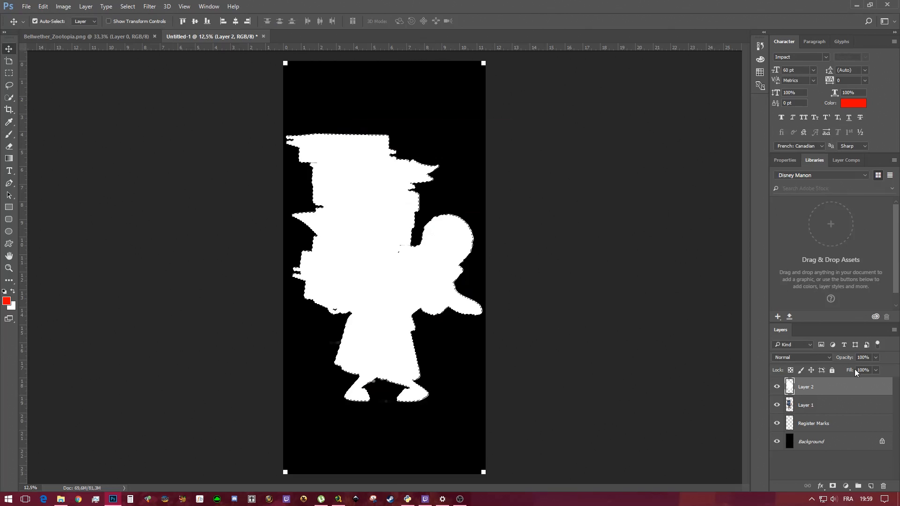
# Move the white outline layer beneath the character layer and deselect
pyautogui.moveTo(835, 390); pyautogui.dragTo(836, 415)
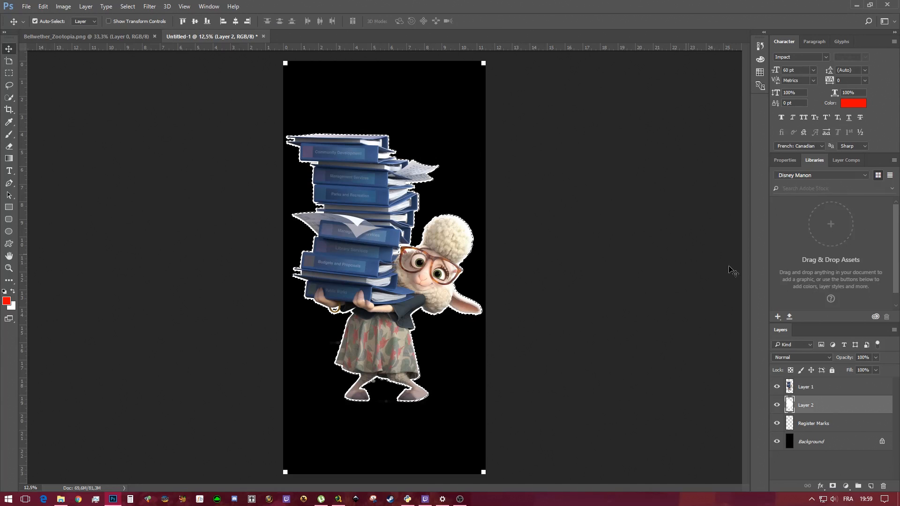
pyautogui.press('ctrl')
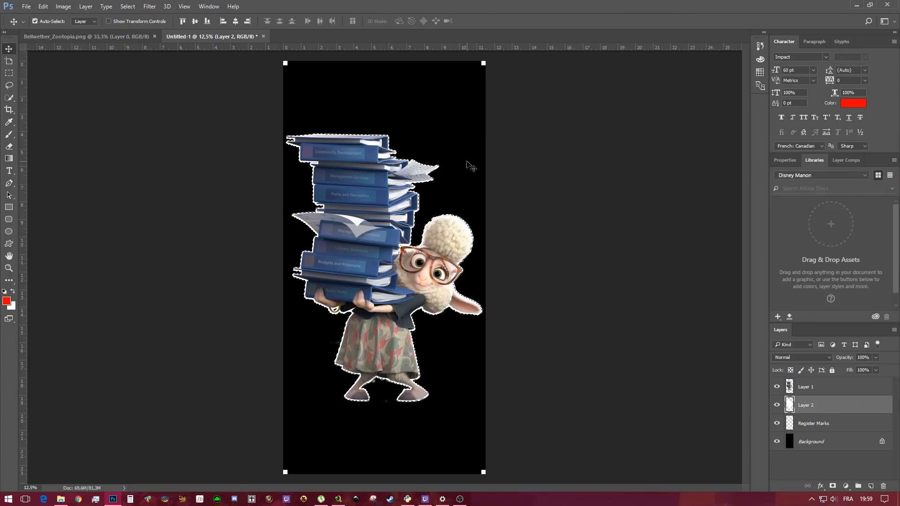
pyautogui.hotkey('ctrl', 'd')
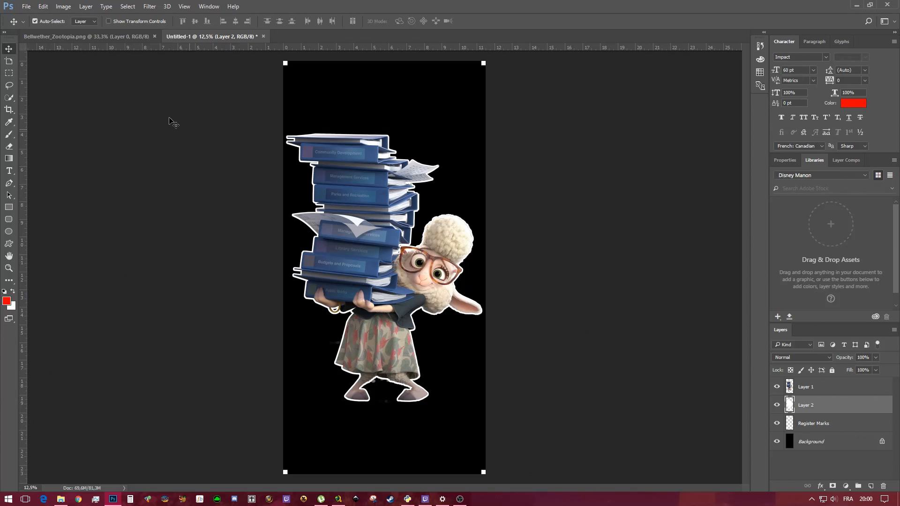
pyautogui.click(63, 6)
pyautogui.moveTo(43, 6)
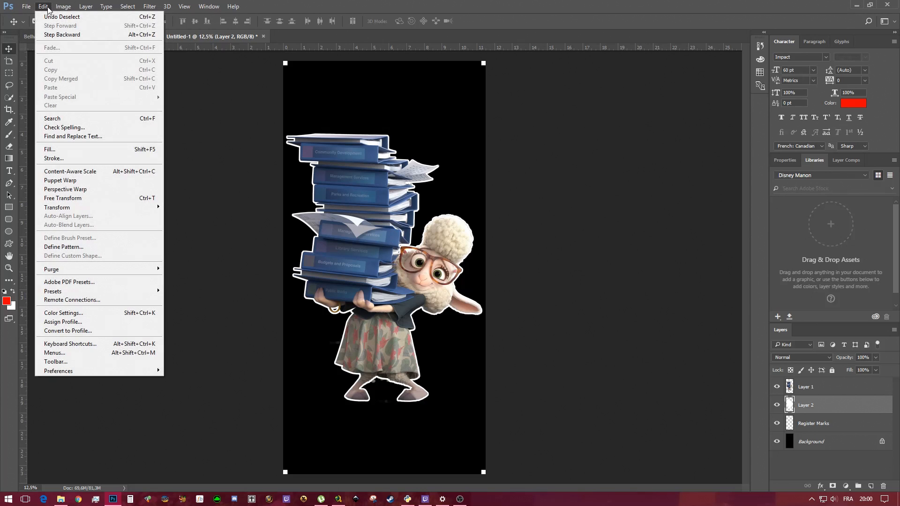
pyautogui.click(69, 199)
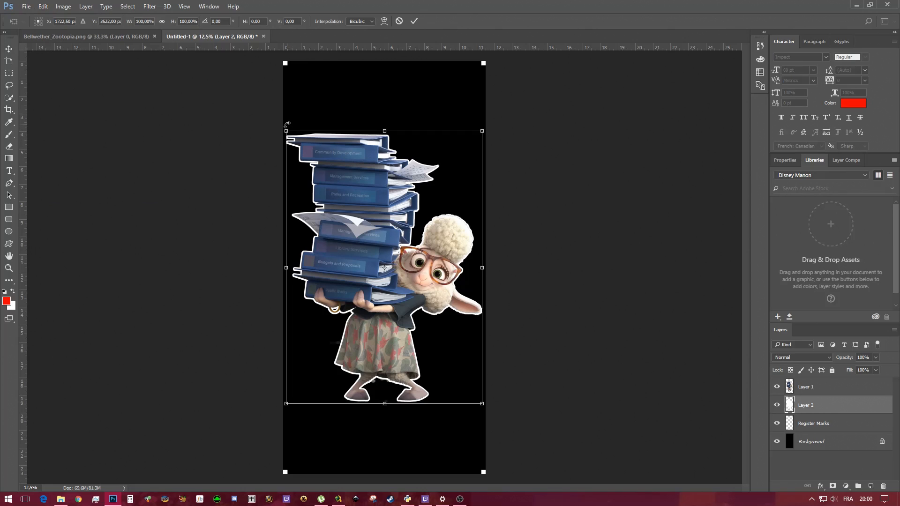
pyautogui.moveTo(286, 129); pyautogui.dragTo(283, 126)
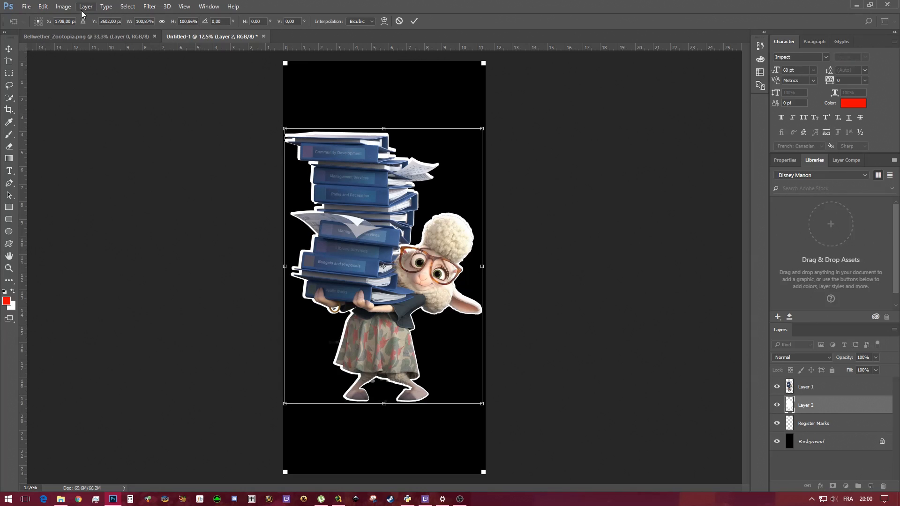
pyautogui.click(43, 6)
pyautogui.click(53, 20)
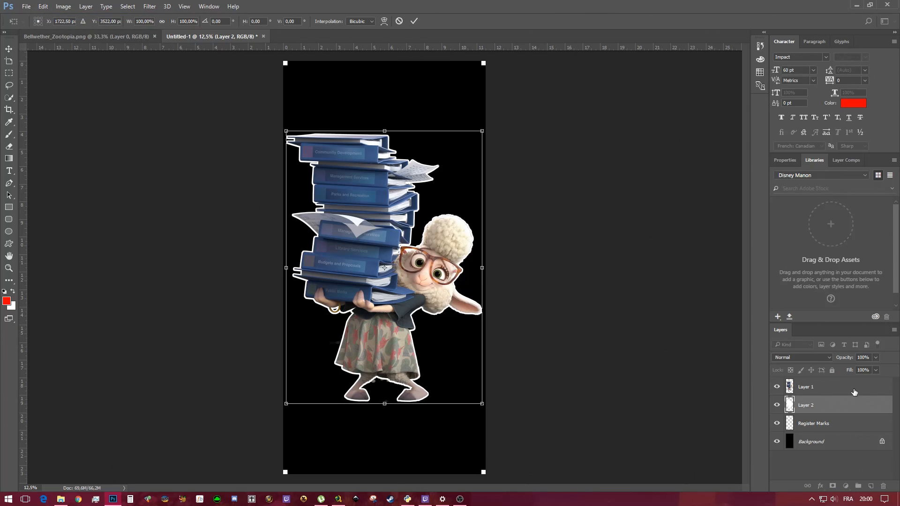
pyautogui.click(414, 21)
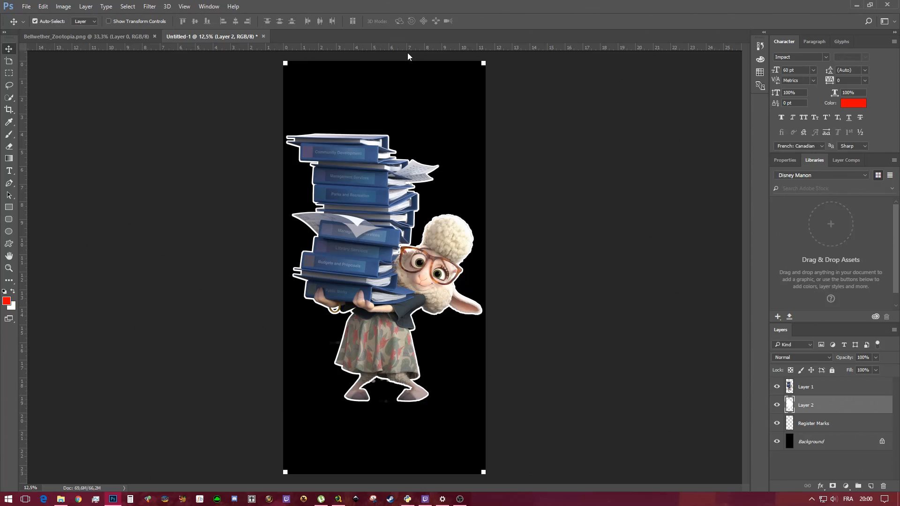
# Merge the white outline layer into the character layer
pyautogui.click(860, 391)
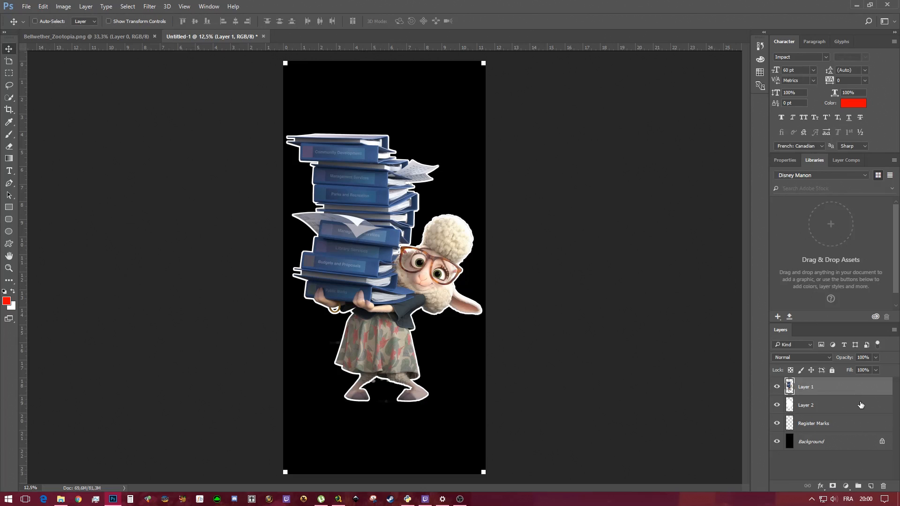
pyautogui.keyDown('shift'); pyautogui.click(860, 405); pyautogui.keyUp('shift')
pyautogui.rightClick(859, 404)
pyautogui.click(792, 345)
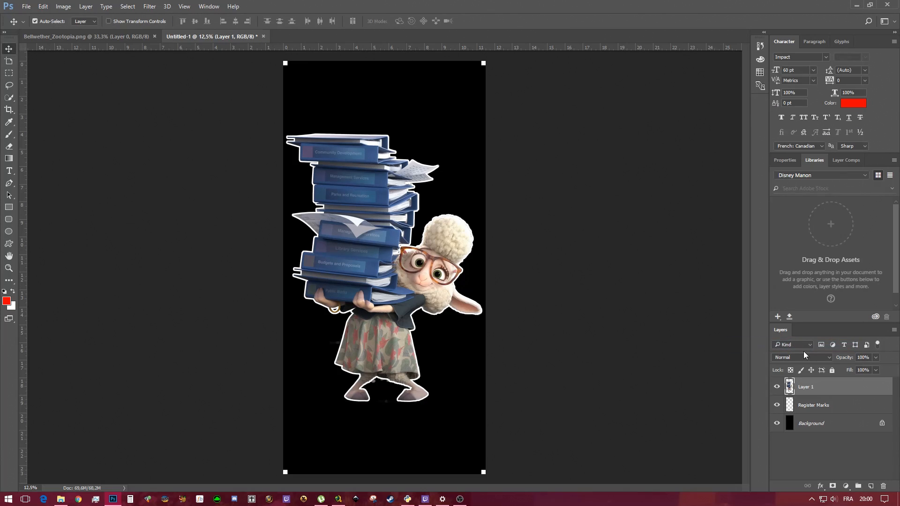
# Scale the merged character with Free Transform to about 101.6% to fill the page width
pyautogui.click(64, 7)
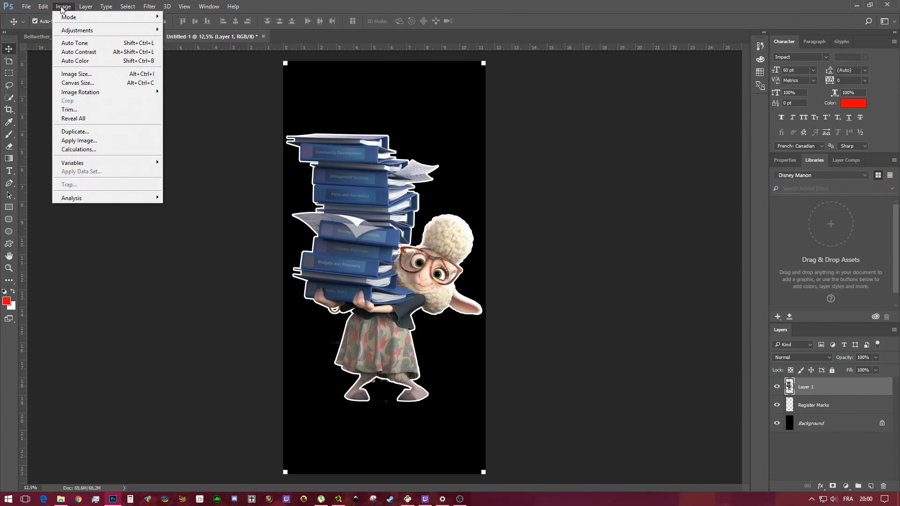
pyautogui.moveTo(43, 6)
pyautogui.click(62, 198)
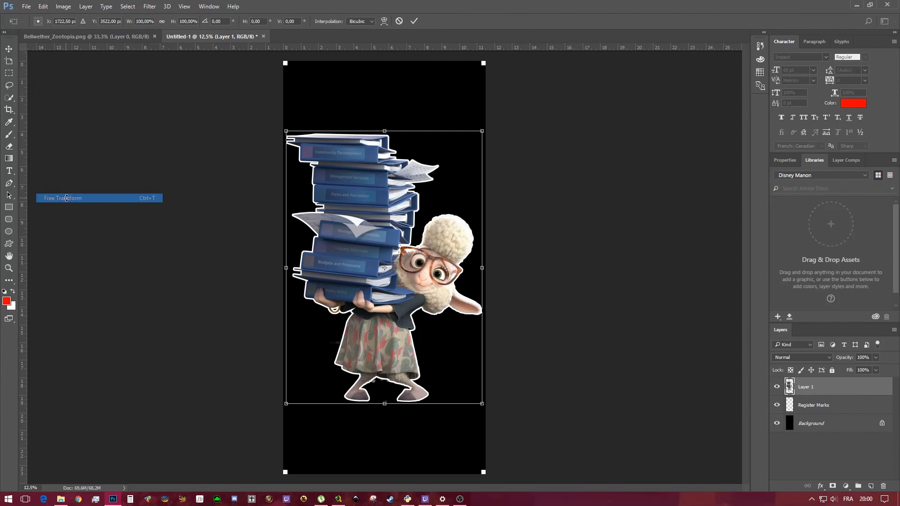
pyautogui.moveTo(285, 130); pyautogui.dragTo(284, 126)
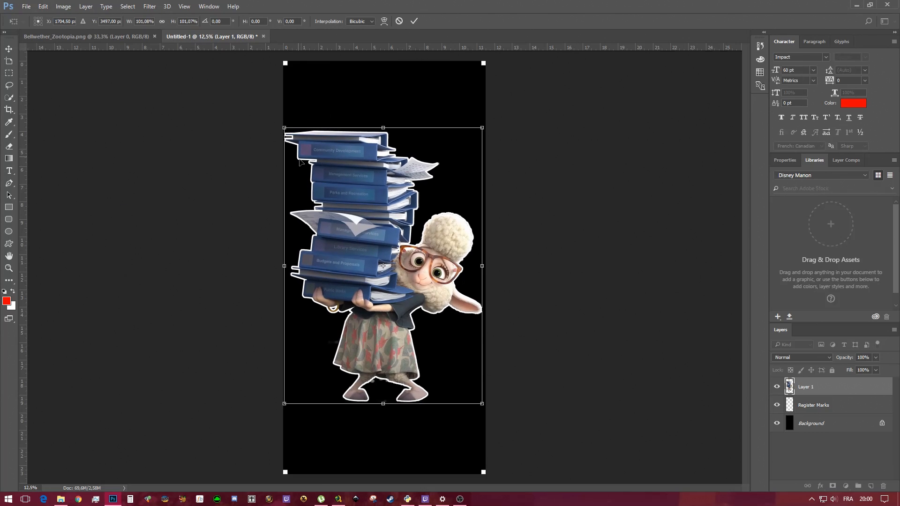
pyautogui.moveTo(484, 406); pyautogui.dragTo(484, 407)
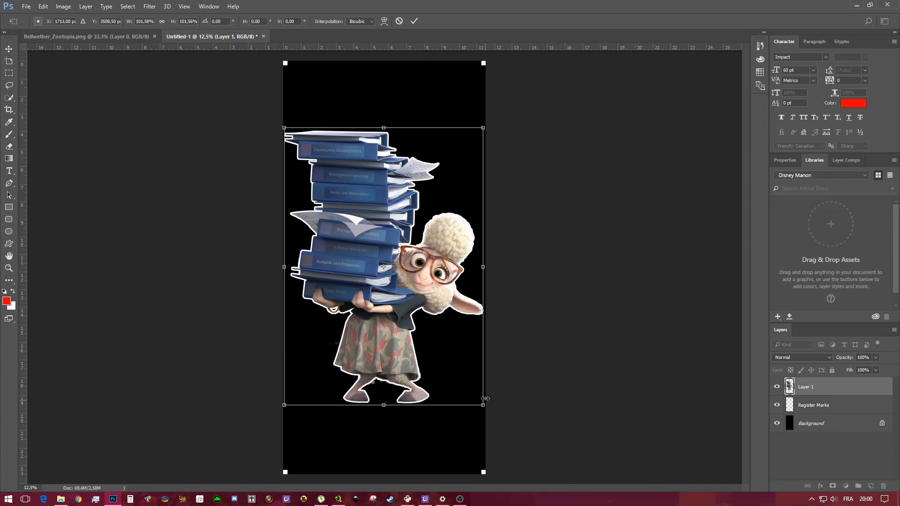
pyautogui.click(414, 21)
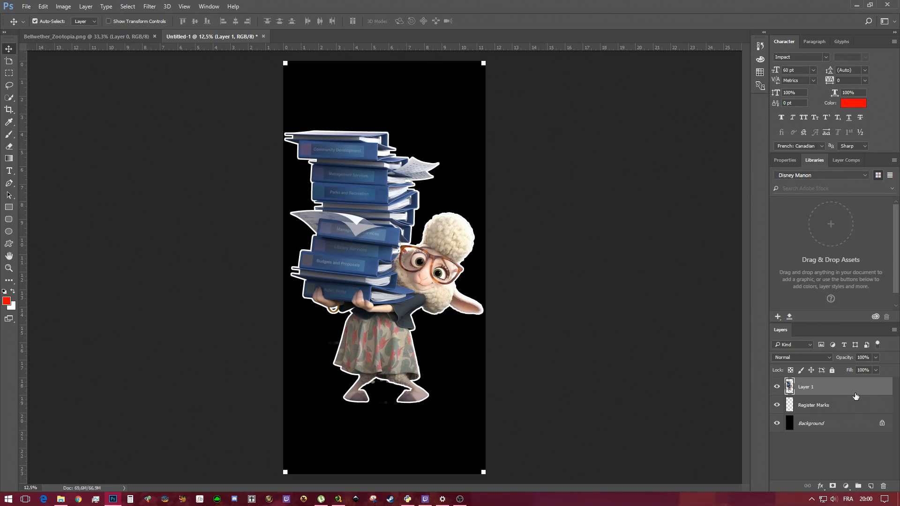
# Select the character and background layers together and align the character to the page's horizontal and vertical centres
pyautogui.click(845, 427)
pyautogui.keyDown('ctrl'); pyautogui.click(841, 392); pyautogui.keyUp('ctrl')
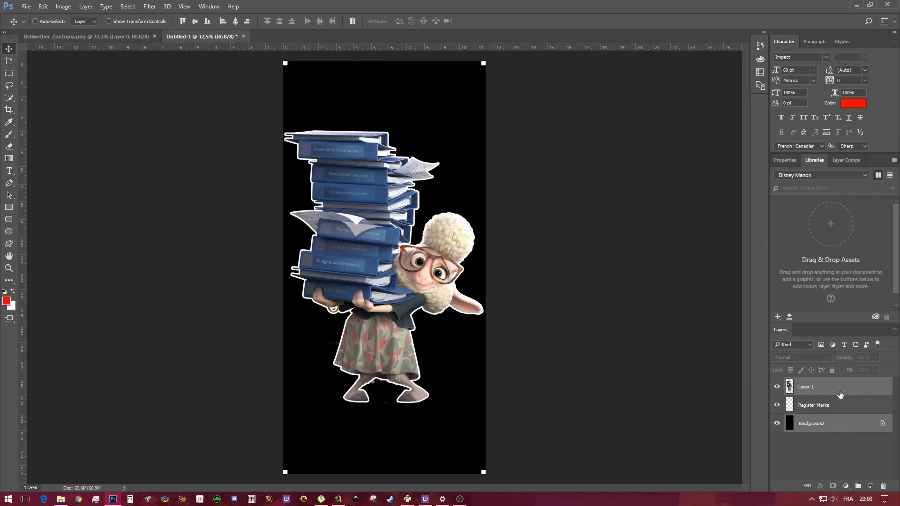
pyautogui.click(235, 24)
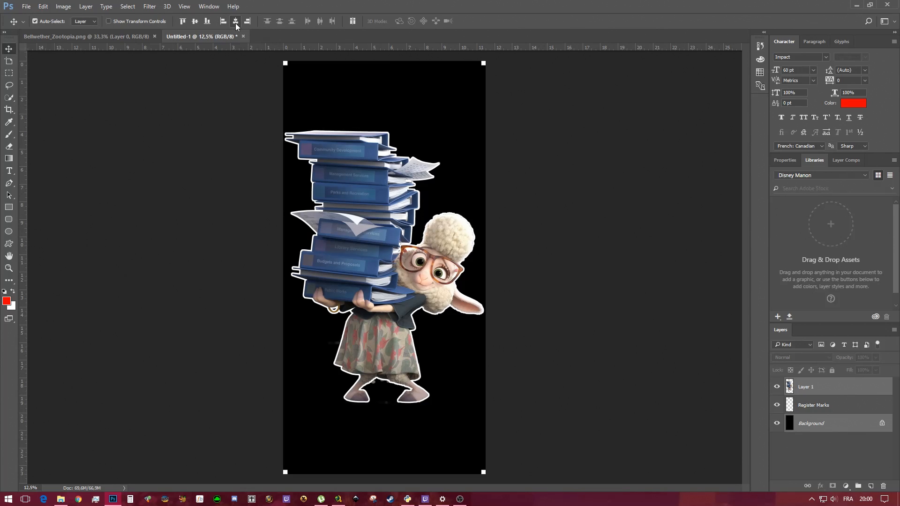
pyautogui.click(194, 22)
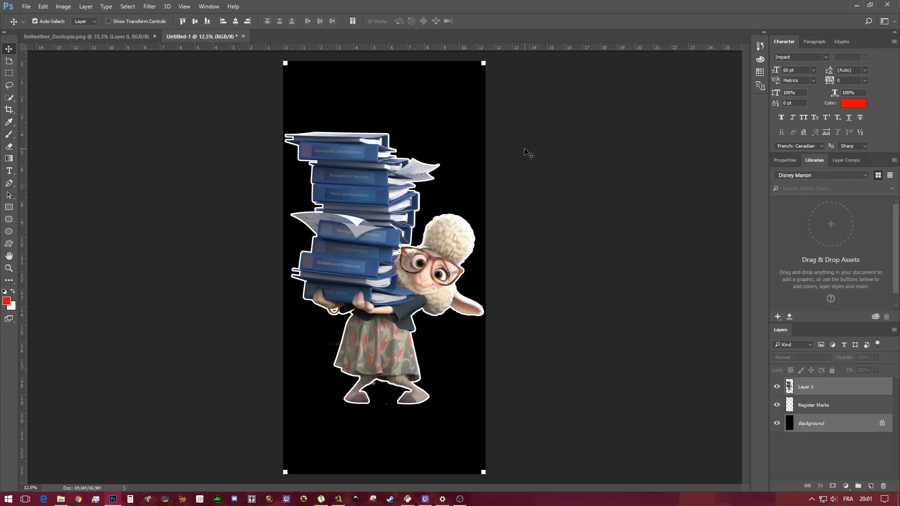
# Hide the black background layer
pyautogui.click(617, 176)
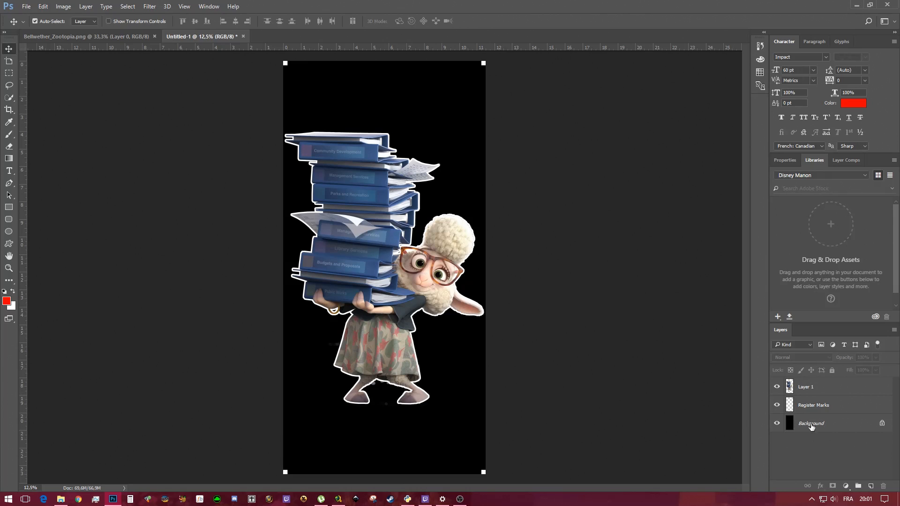
pyautogui.click(777, 423)
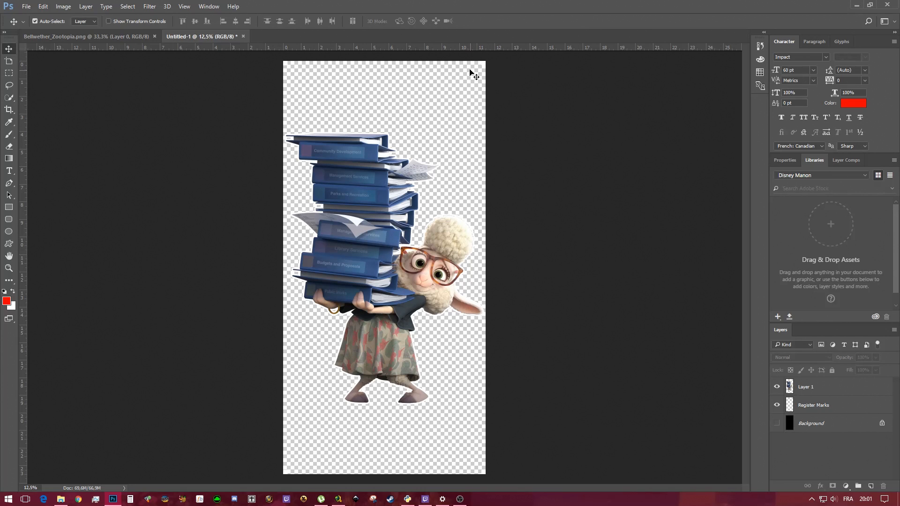
# Save the document as a PNG named sheep(zootopia)12.24 with the default PNG options
pyautogui.click(26, 7)
pyautogui.click(66, 109)
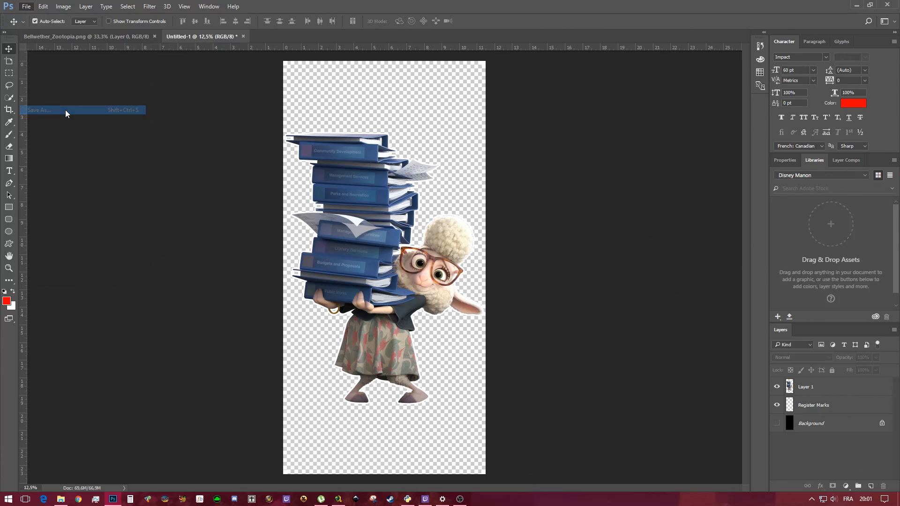
pyautogui.click(334, 345)
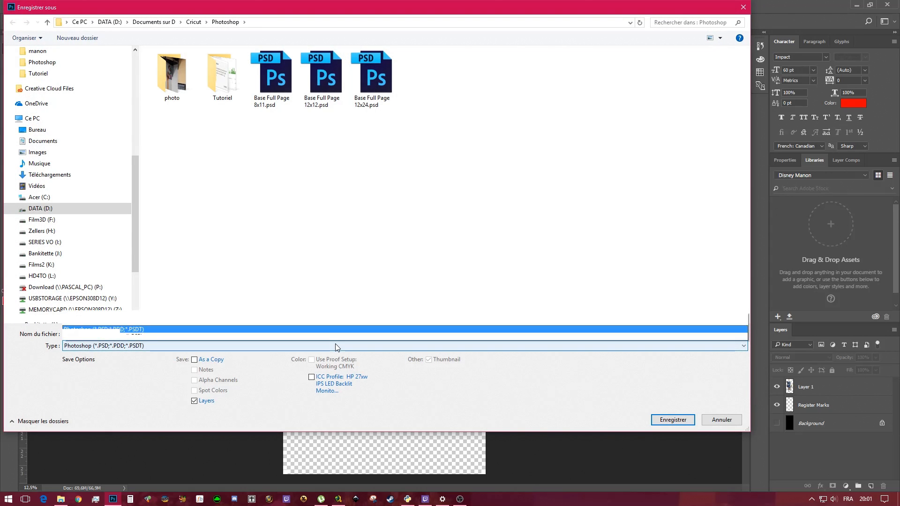
pyautogui.click(170, 308)
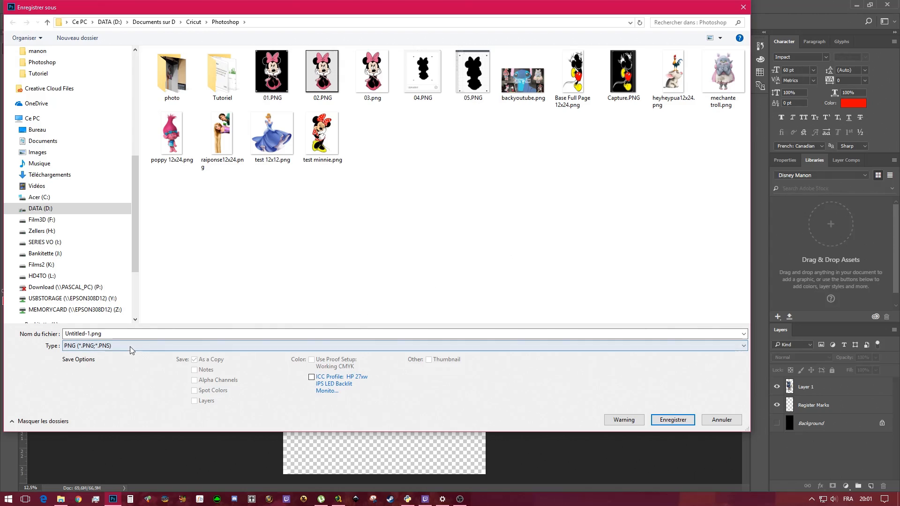
pyautogui.click(112, 333)
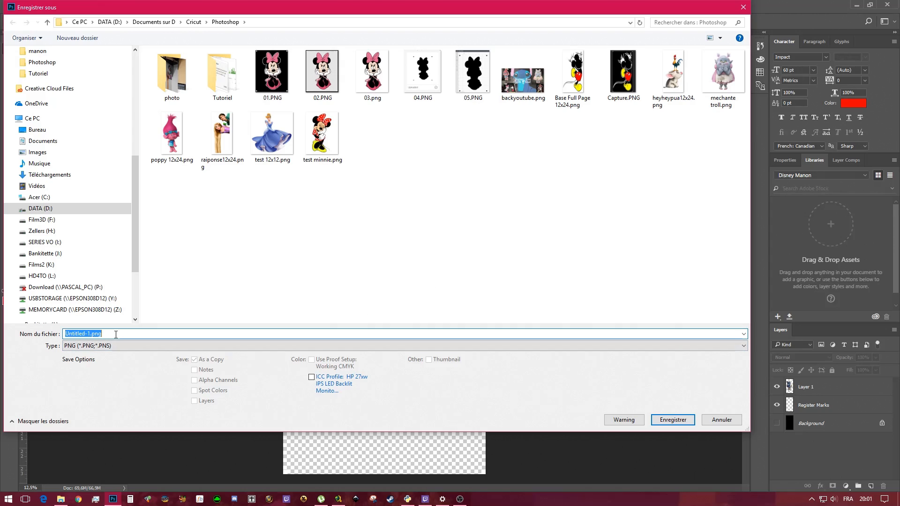
pyautogui.write('sheep')
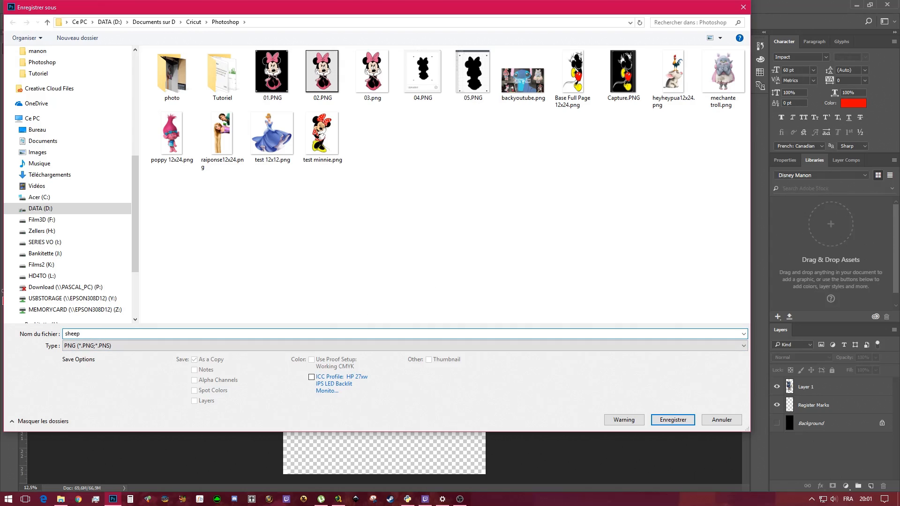
pyautogui.write('(zootopia')
pyautogui.write(')12.')
pyautogui.write('24')
pyautogui.press('Return')
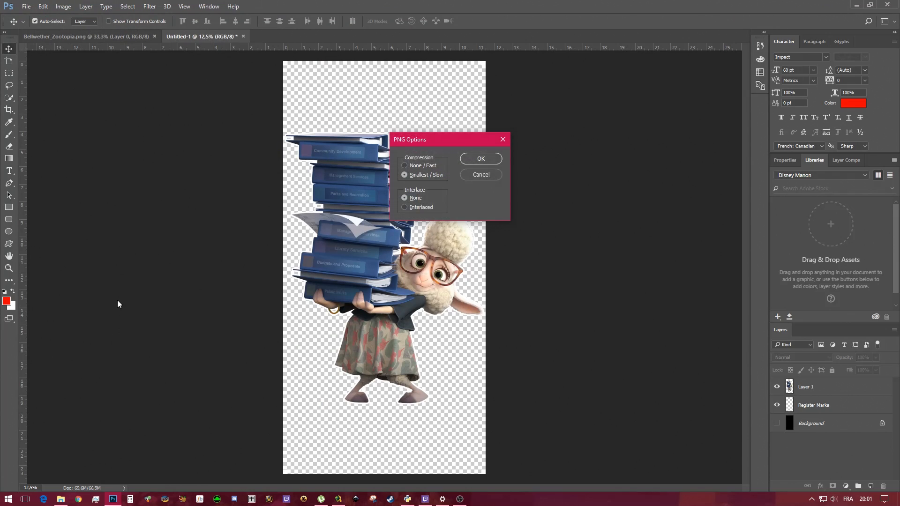
pyautogui.click(480, 159)
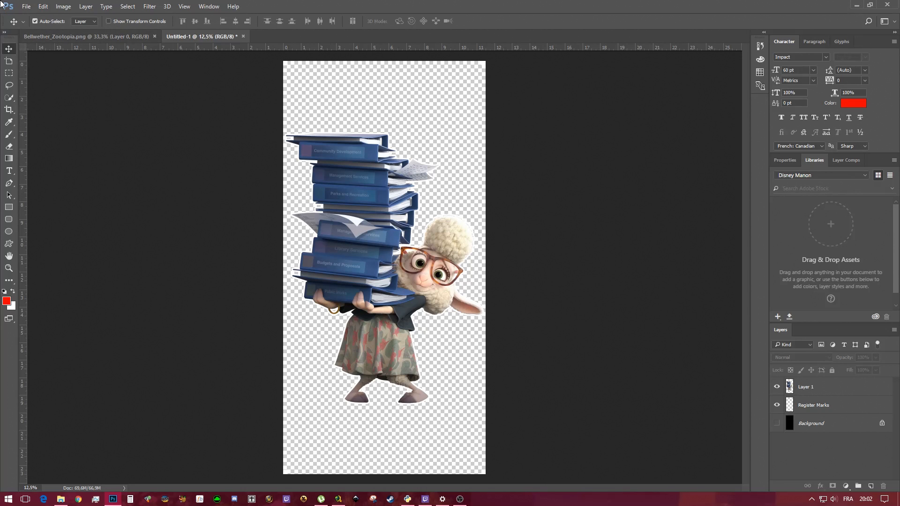
# Open Print, go into the printer properties and choose a user-defined paper size measured in inches
pyautogui.click(31, 6)
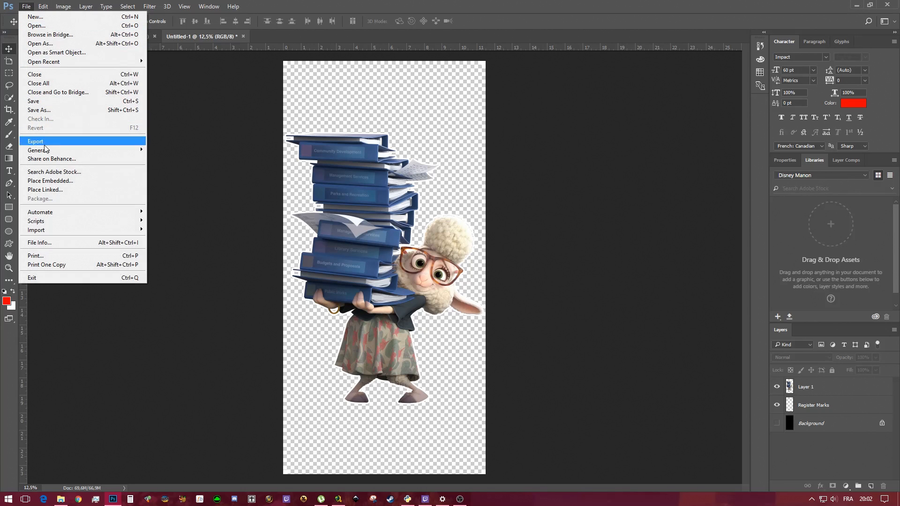
pyautogui.click(40, 256)
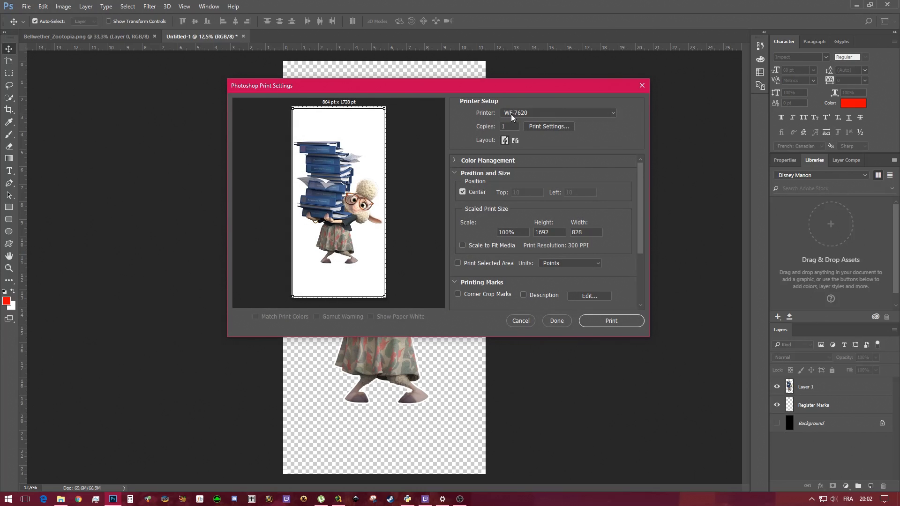
pyautogui.click(550, 127)
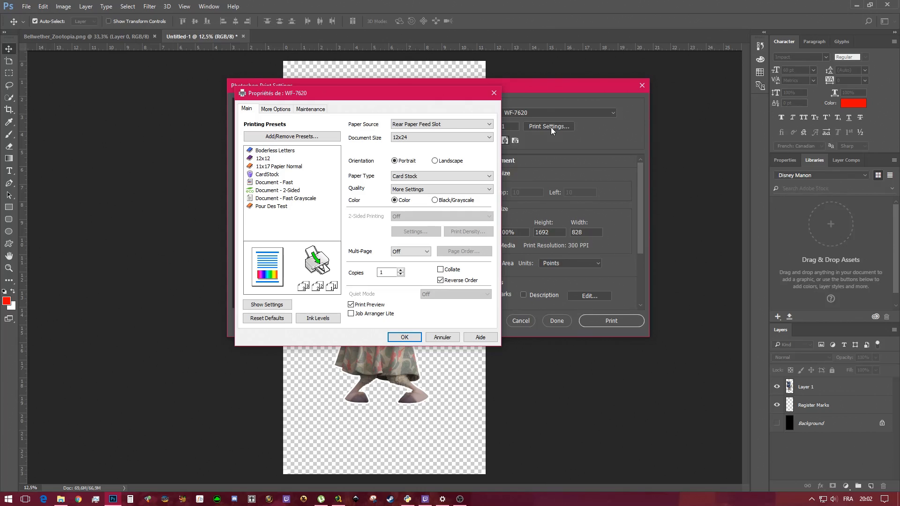
pyautogui.click(411, 137)
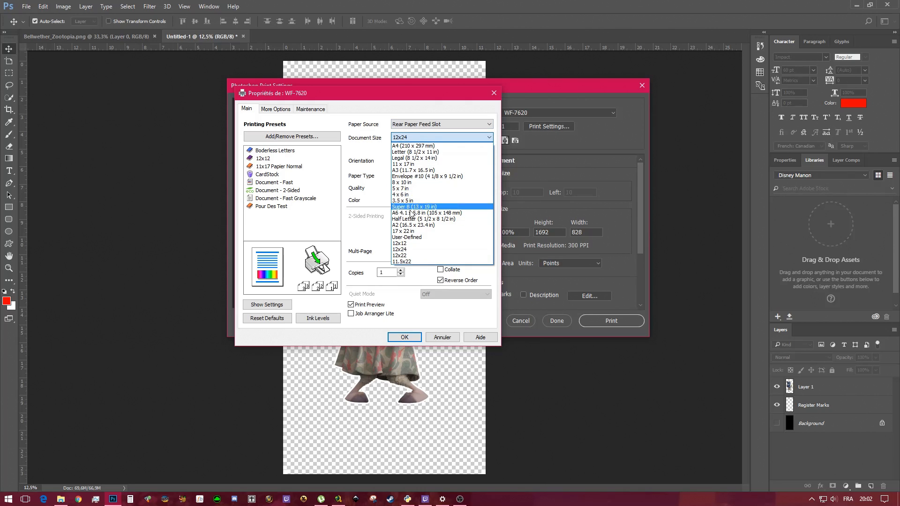
pyautogui.click(417, 238)
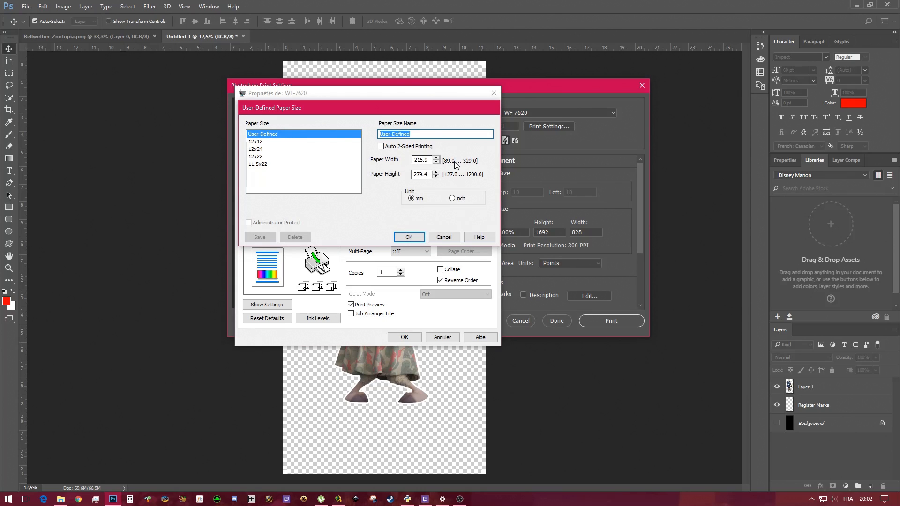
pyautogui.click(452, 198)
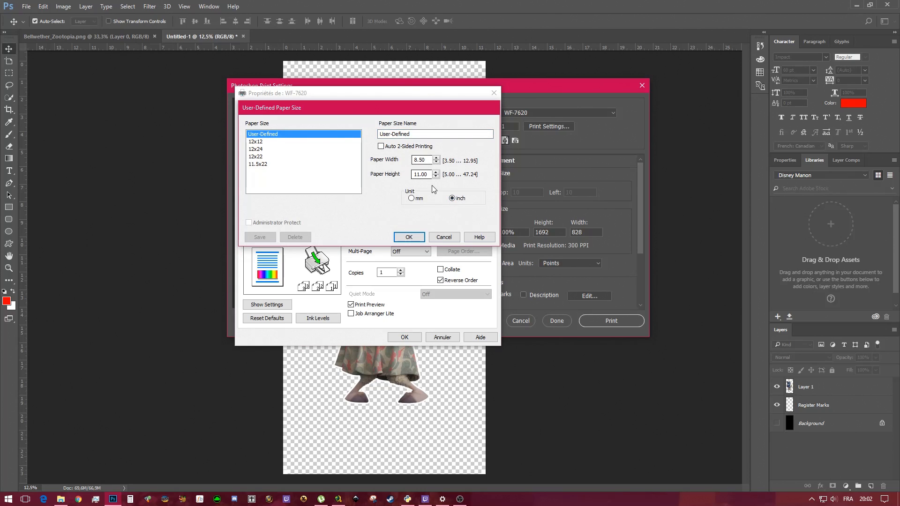
# Enter a custom paper width of 12 and height of 24 inches and confirm
pyautogui.moveTo(428, 160); pyautogui.dragTo(382, 152)
pyautogui.write('12.')
pyautogui.press('Tab')
pyautogui.write('24')
pyautogui.press('Tab')
pyautogui.hotkey('shift', 'Tab')
pyautogui.write('24')
pyautogui.press('Tab')
pyautogui.click(409, 237)
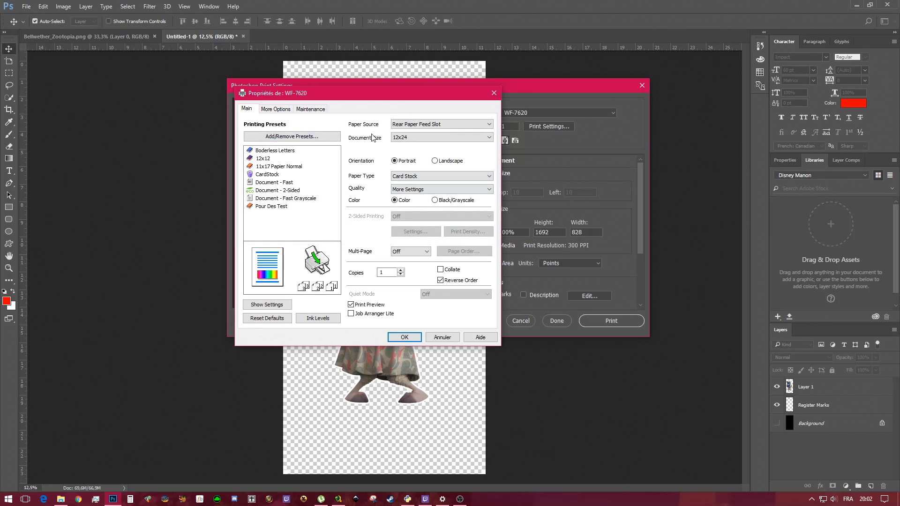
# Set the printer document size to 12x24 and the paper type to Card Stock
pyautogui.click(404, 137)
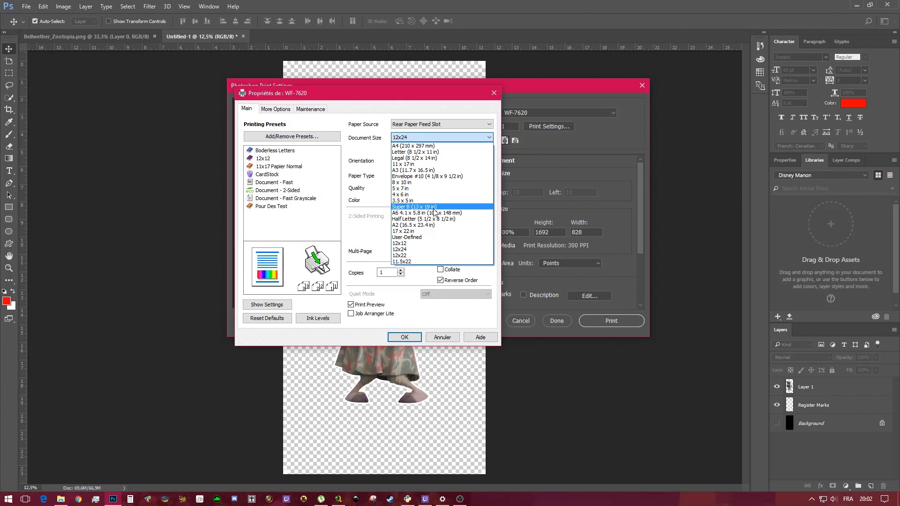
pyautogui.click(414, 255)
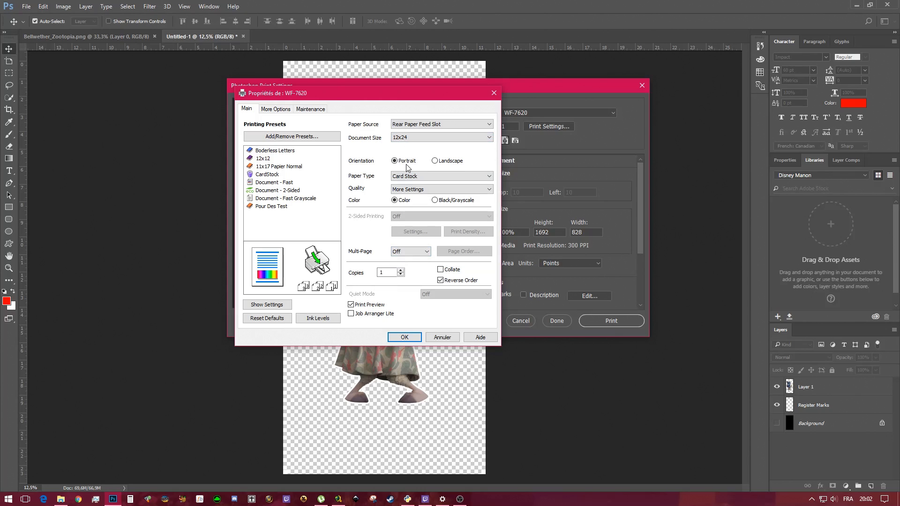
pyautogui.click(412, 178)
pyautogui.click(415, 254)
# Push the print quality setting fully towards Quality and confirm the printer properties
pyautogui.click(433, 190)
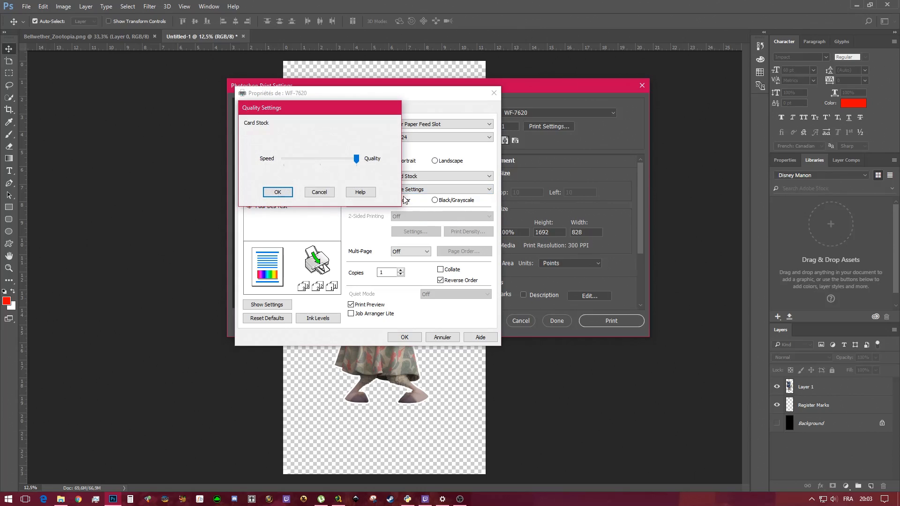
pyautogui.moveTo(355, 159); pyautogui.dragTo(390, 161)
pyautogui.click(279, 192)
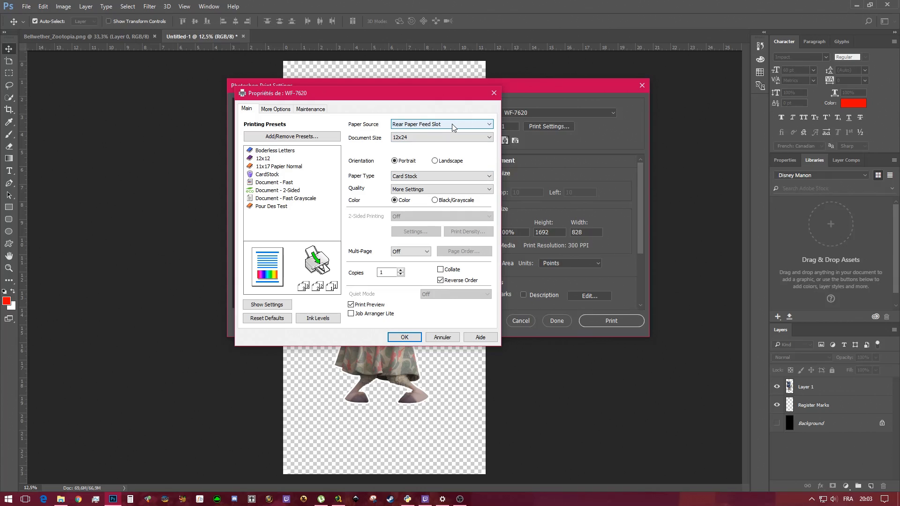
pyautogui.click(415, 337)
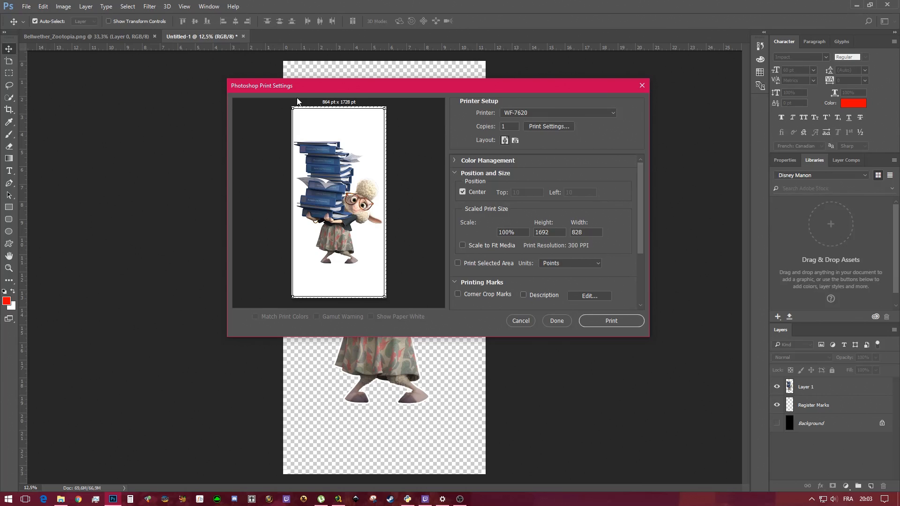
# Try the printer document size at 12x12 and then at Letter (8 1/2 x 11 in)
pyautogui.click(553, 126)
pyautogui.click(441, 137)
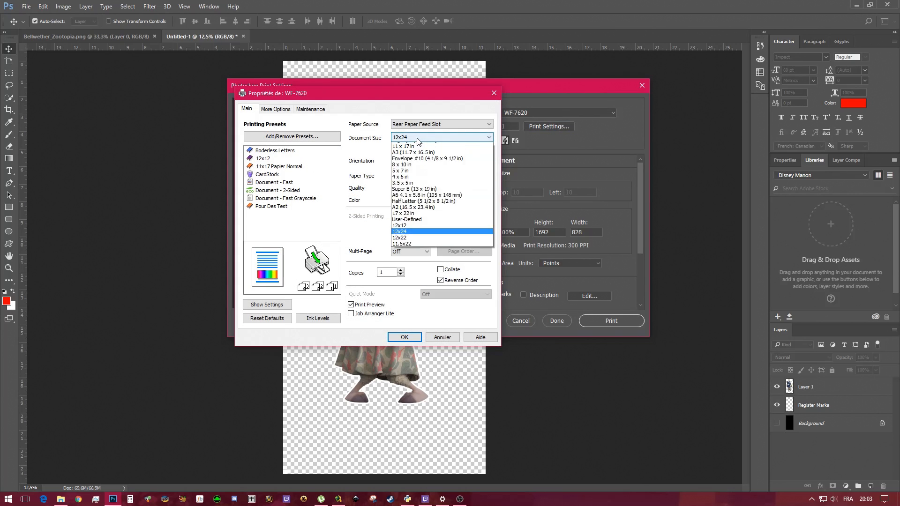
pyautogui.click(408, 243)
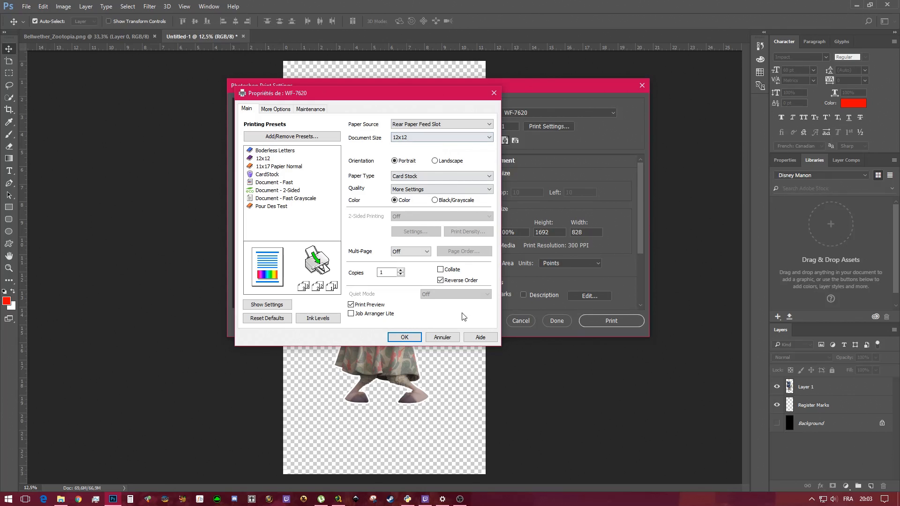
pyautogui.click(417, 138)
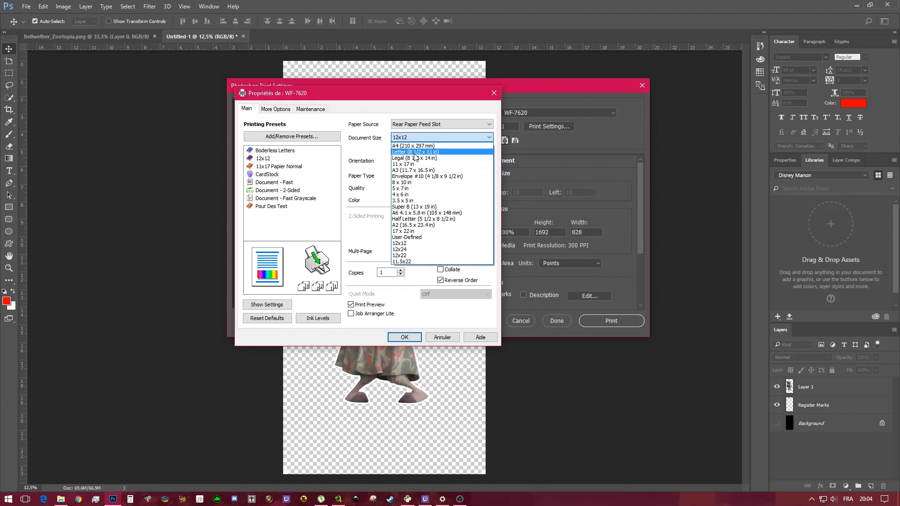
pyautogui.click(418, 155)
pyautogui.click(405, 337)
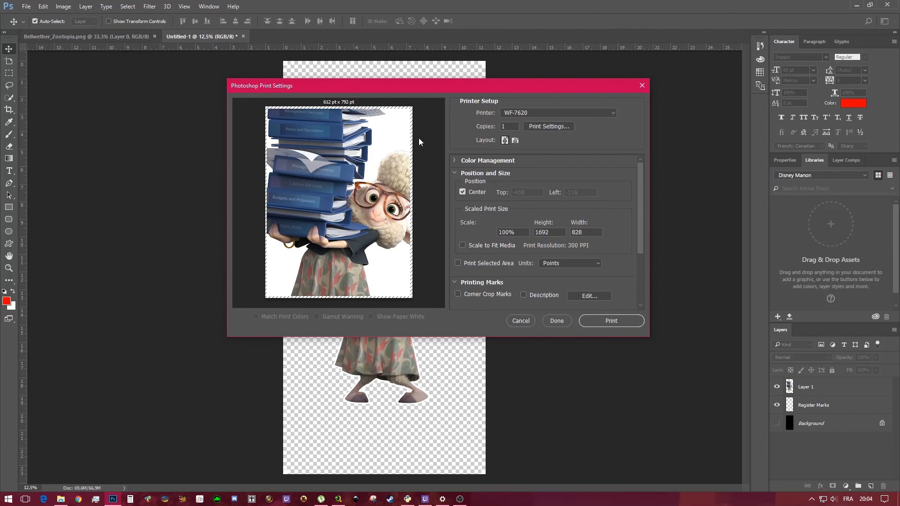
# Set the printer document size back to 12x24 and print the document
pyautogui.click(543, 128)
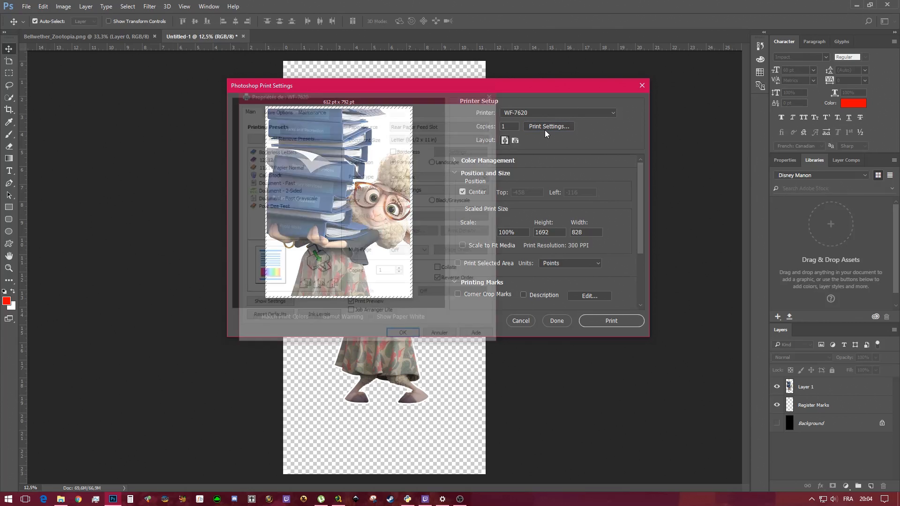
pyautogui.click(430, 139)
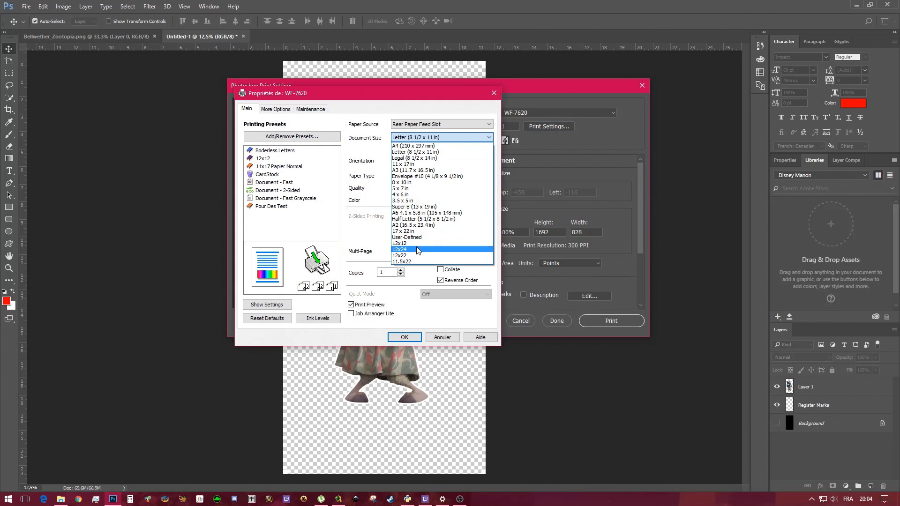
pyautogui.click(416, 247)
pyautogui.click(405, 338)
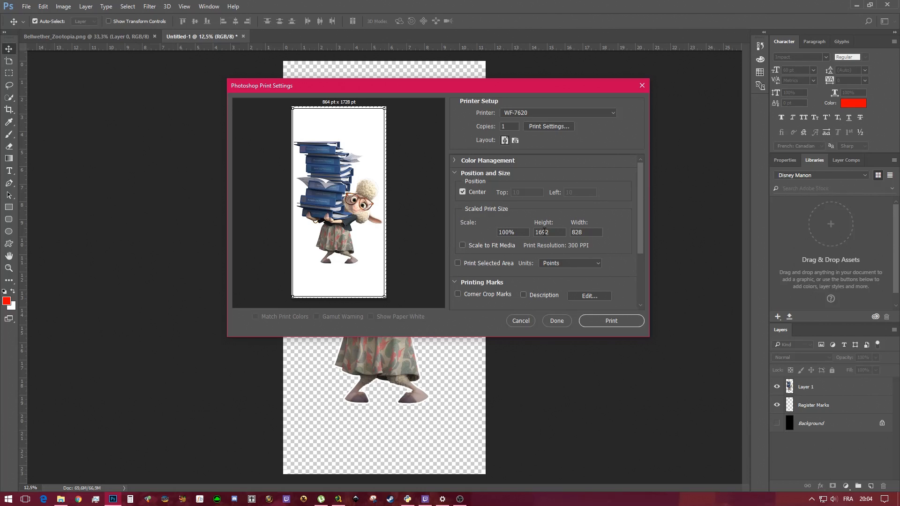
pyautogui.click(611, 320)
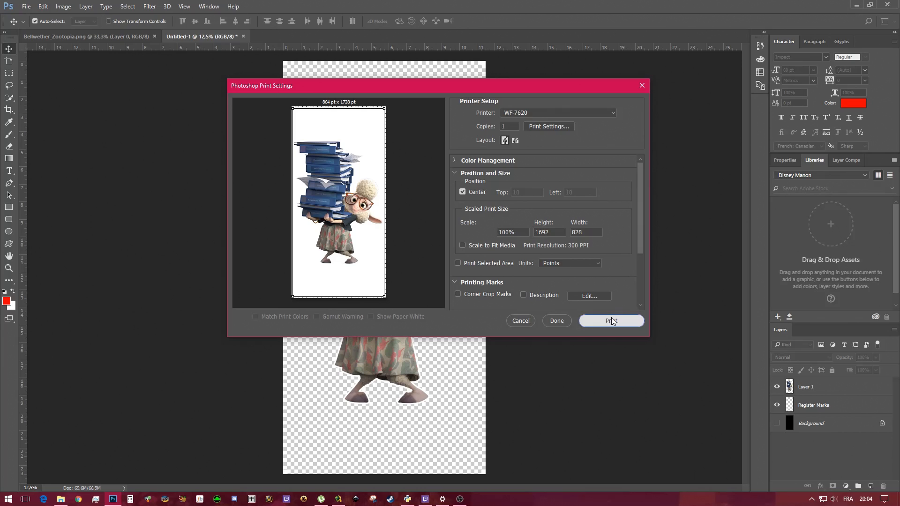